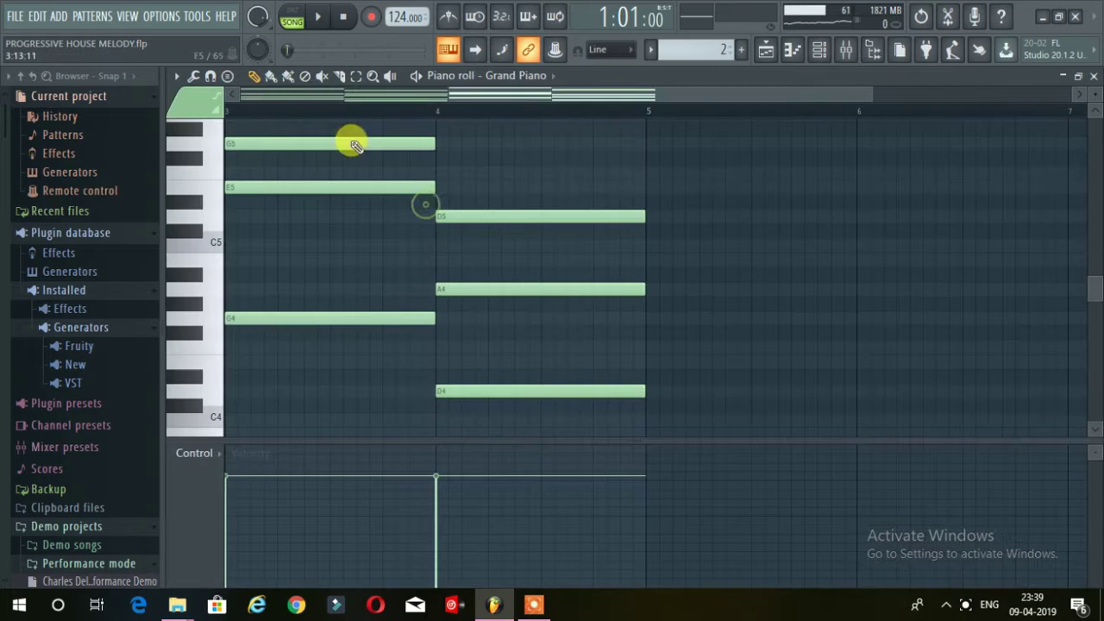
Play pattern 2's Grand Piano chords in pattern mode with the piano roll showing the pattern from its first bar
drag(479, 102, 154, 103)
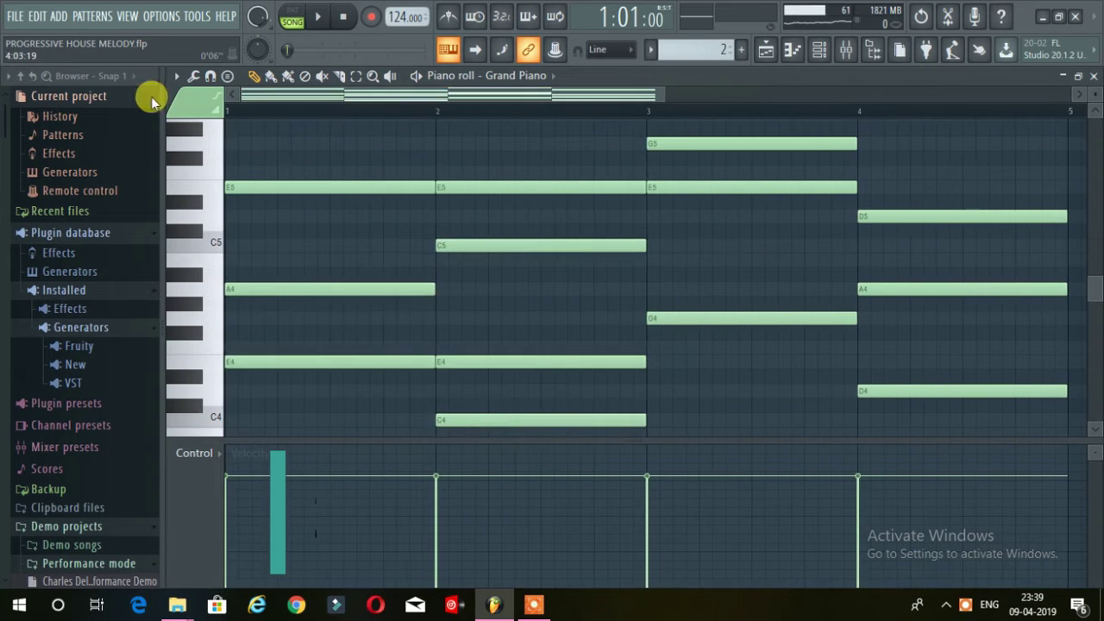
scroll(328, 131, up, 3)
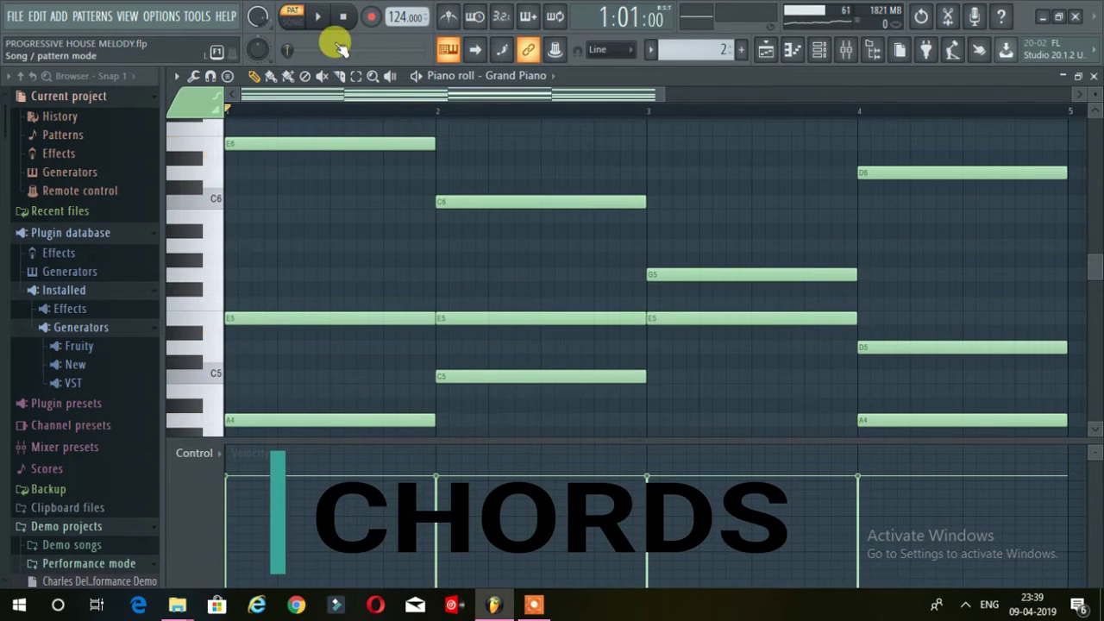
key(space)
scroll(833, 197, down, 1)
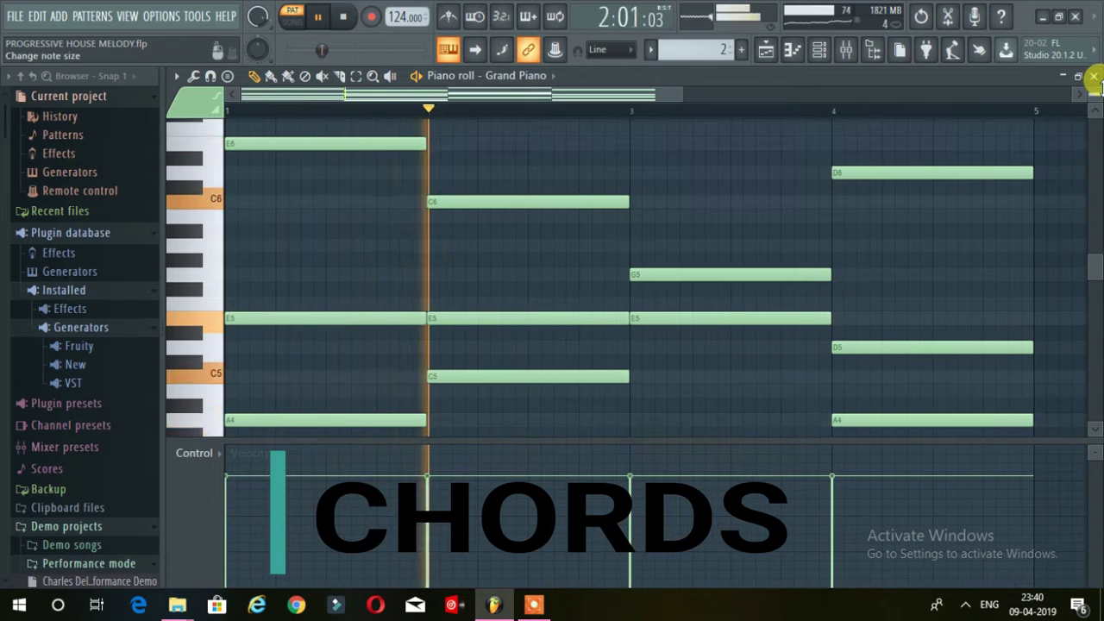
Examine the full note range of the four-bar Grand Piano chord progression in the piano roll during playback
scroll(1096, 84, down, 2)
scroll(842, 207, down, 1)
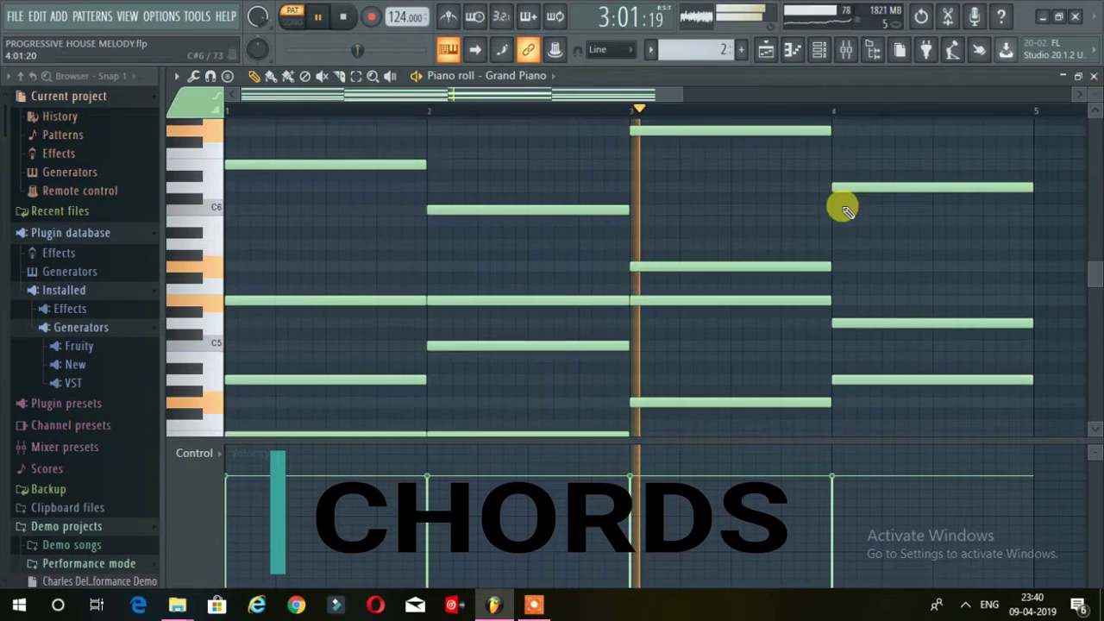
scroll(842, 209, down, 1)
scroll(843, 211, up, 2)
scroll(838, 207, down, 2)
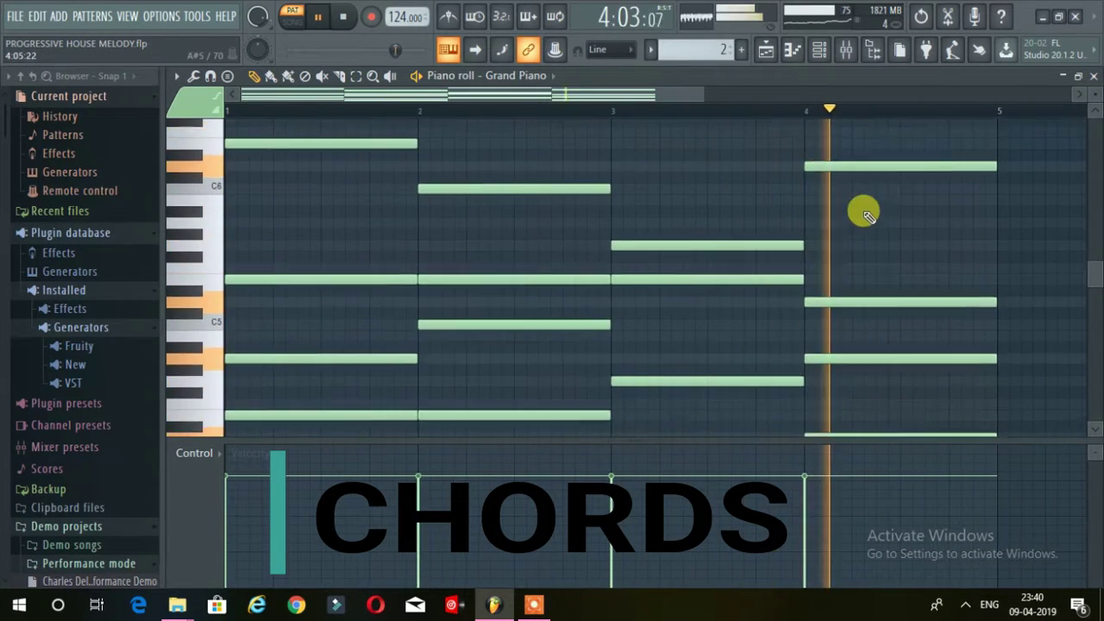
scroll(865, 214, down, 1)
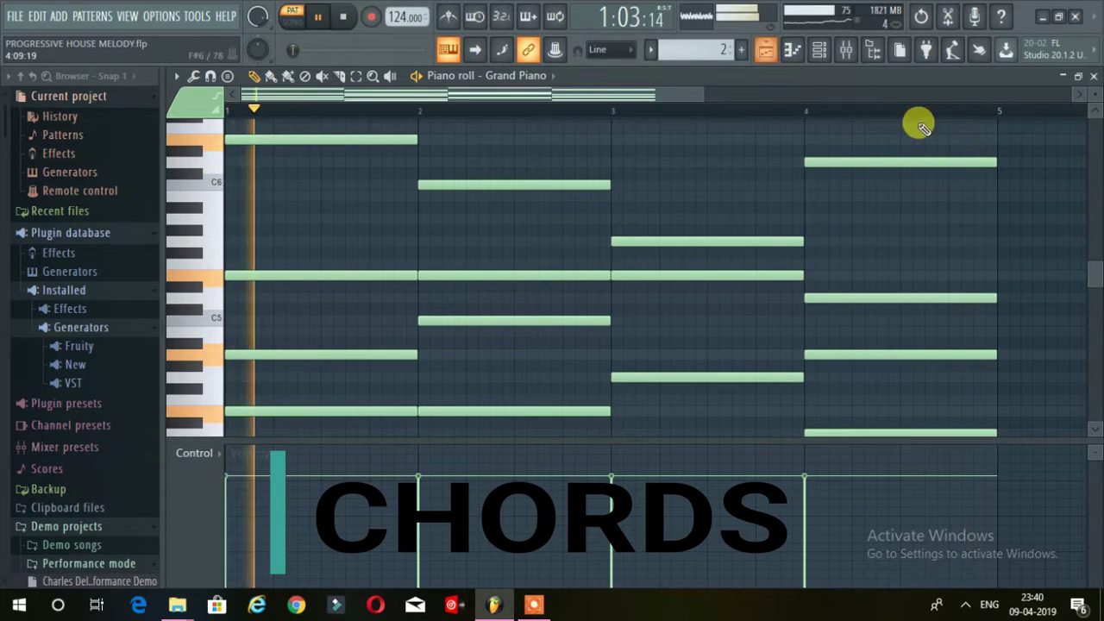
scroll(1094, 91, down, 1)
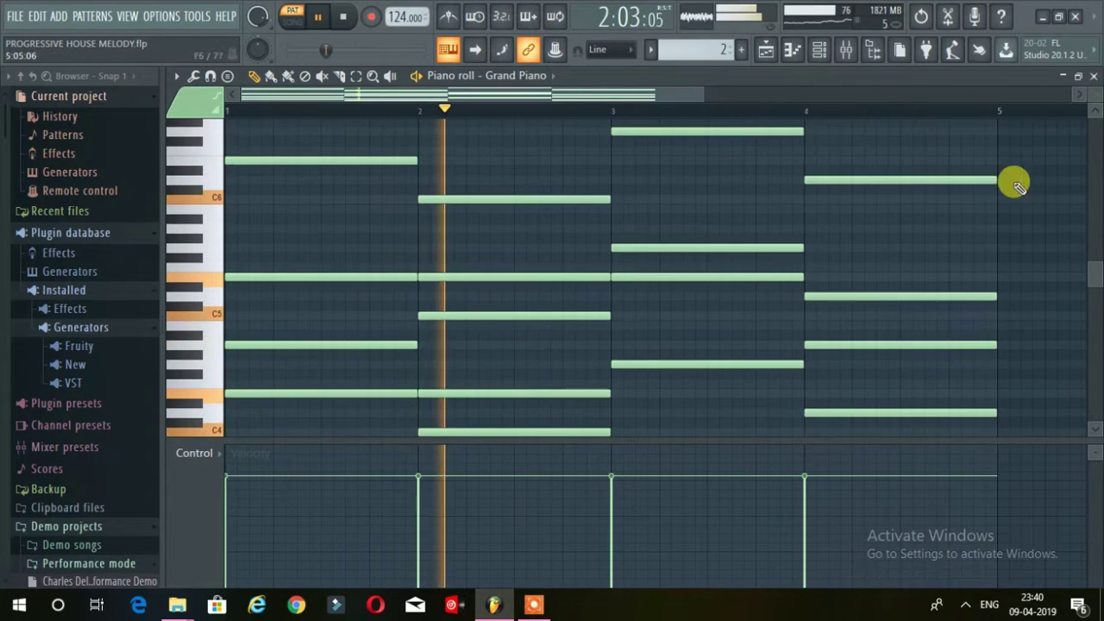
scroll(995, 225, down, 1)
scroll(989, 221, up, 1)
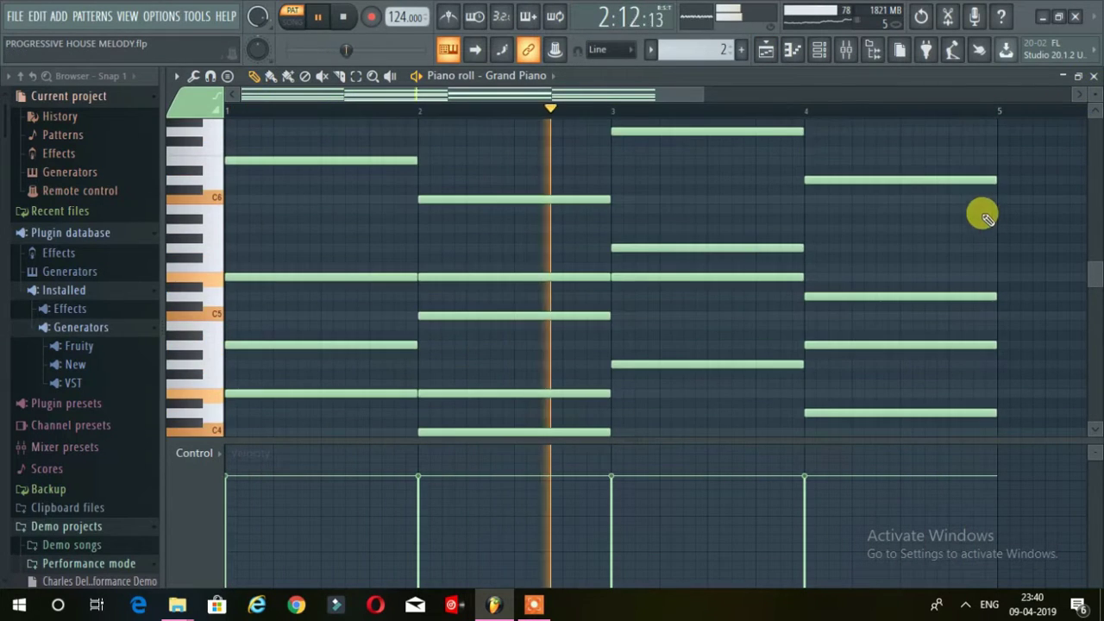
Solo the Sub Bass track in the playlist and play its Pattern 1 clip in the piano roll
click(770, 49)
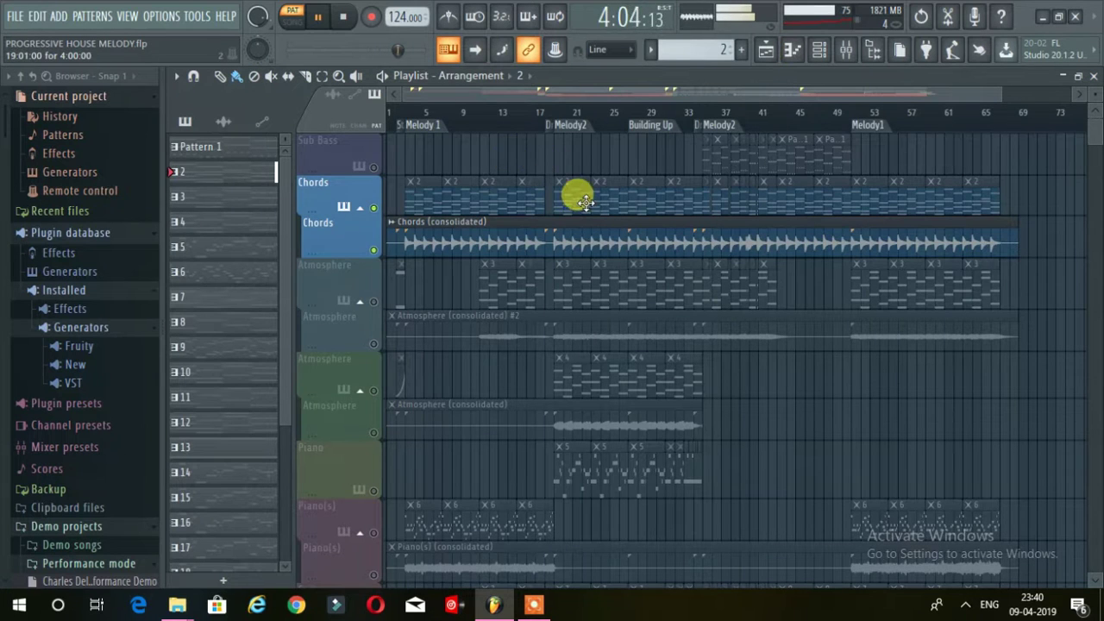
right_click(374, 168)
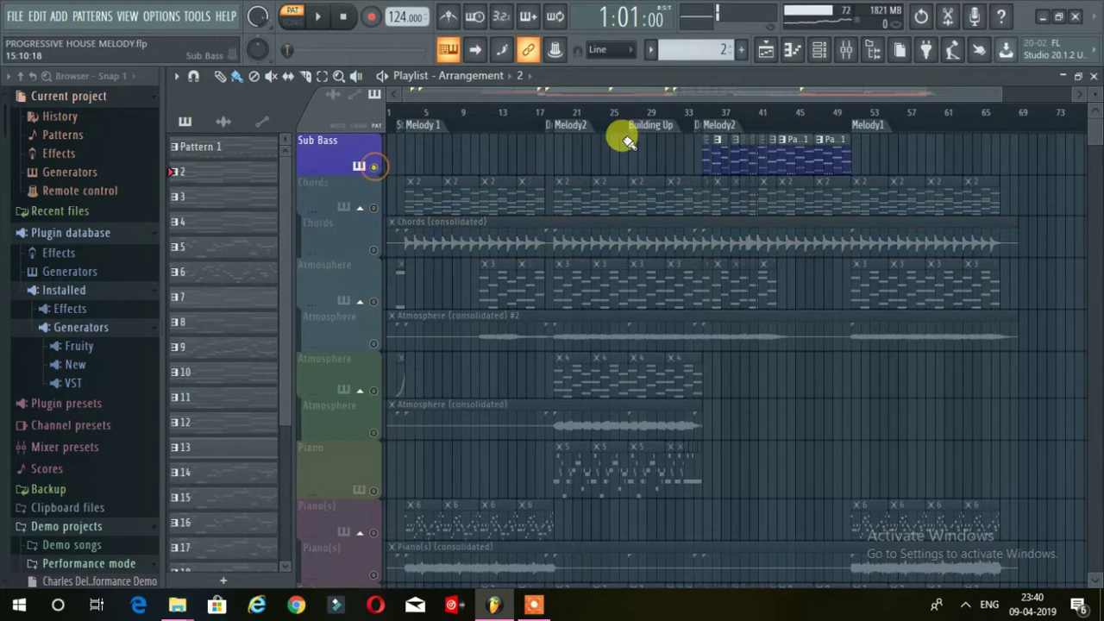
double_click(841, 152)
drag(485, 99, 185, 76)
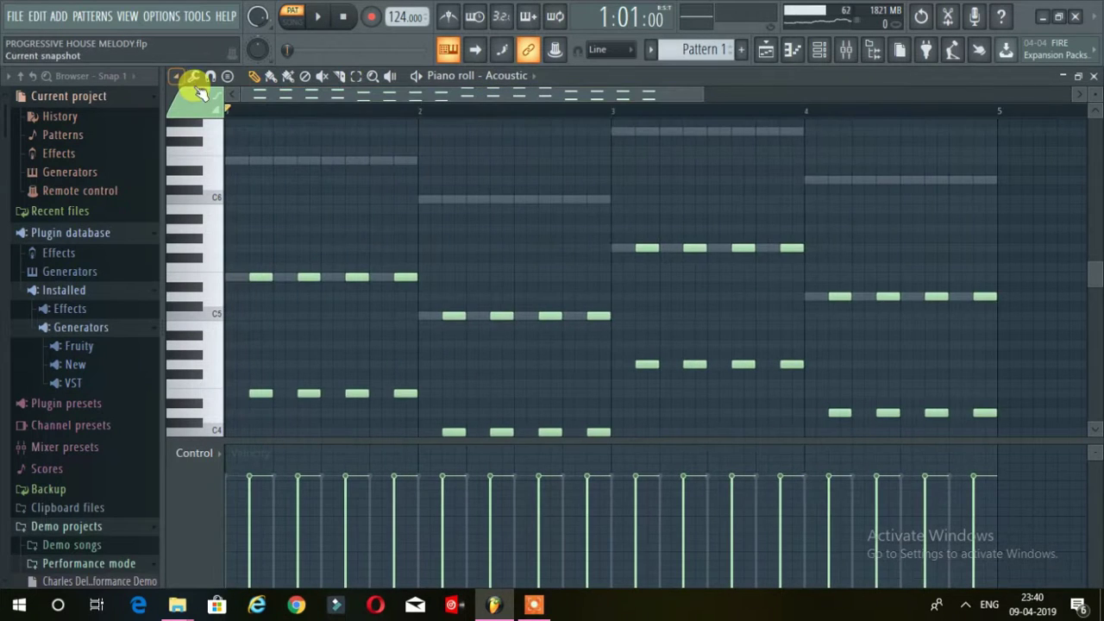
key(space)
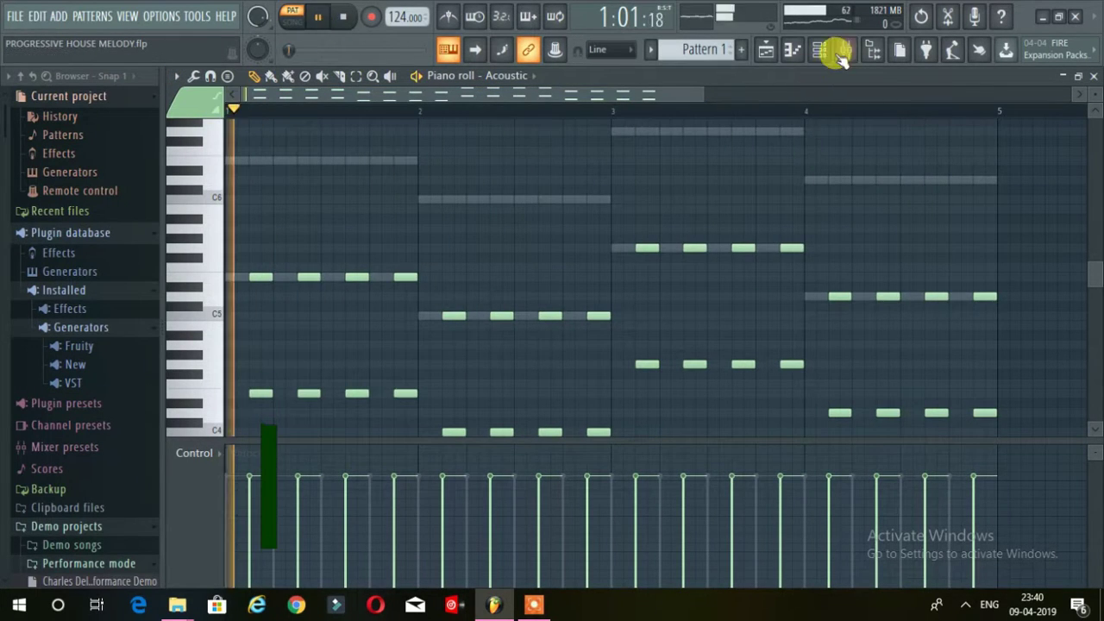
Show the mixer and channel rack to examine which channels sound while Pattern 1 plays
key(F9)
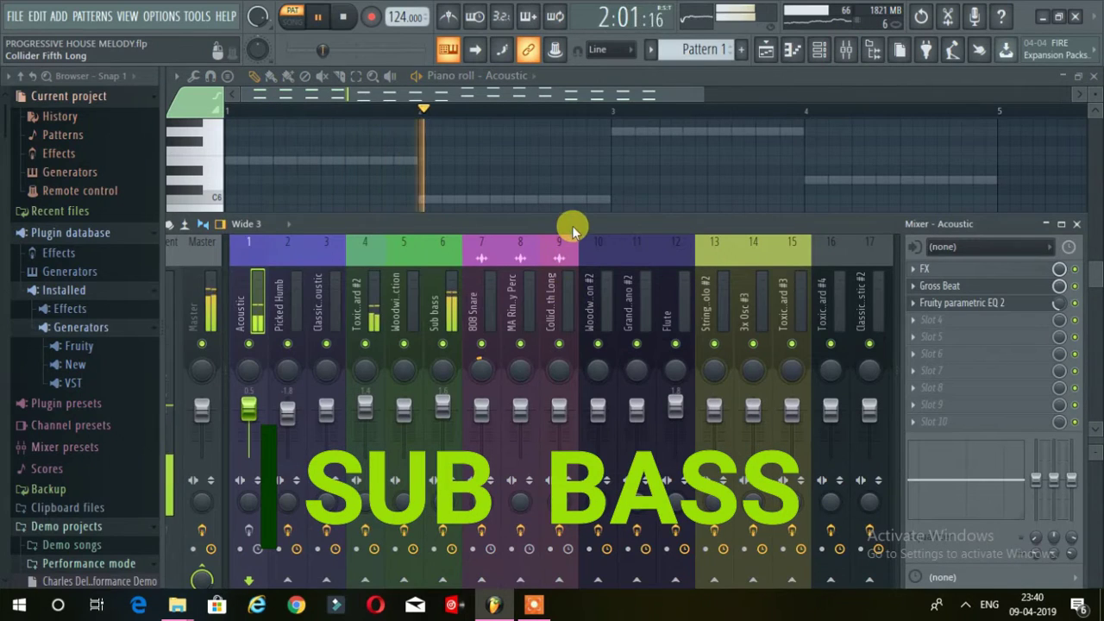
drag(572, 226, 665, 197)
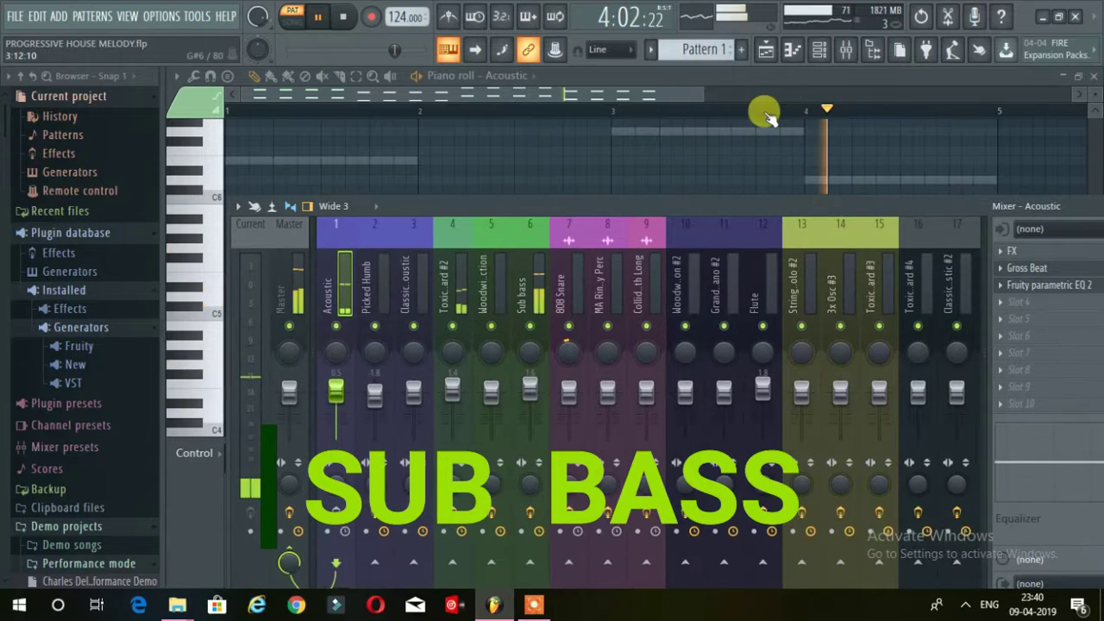
click(822, 52)
scroll(799, 289, down, 3)
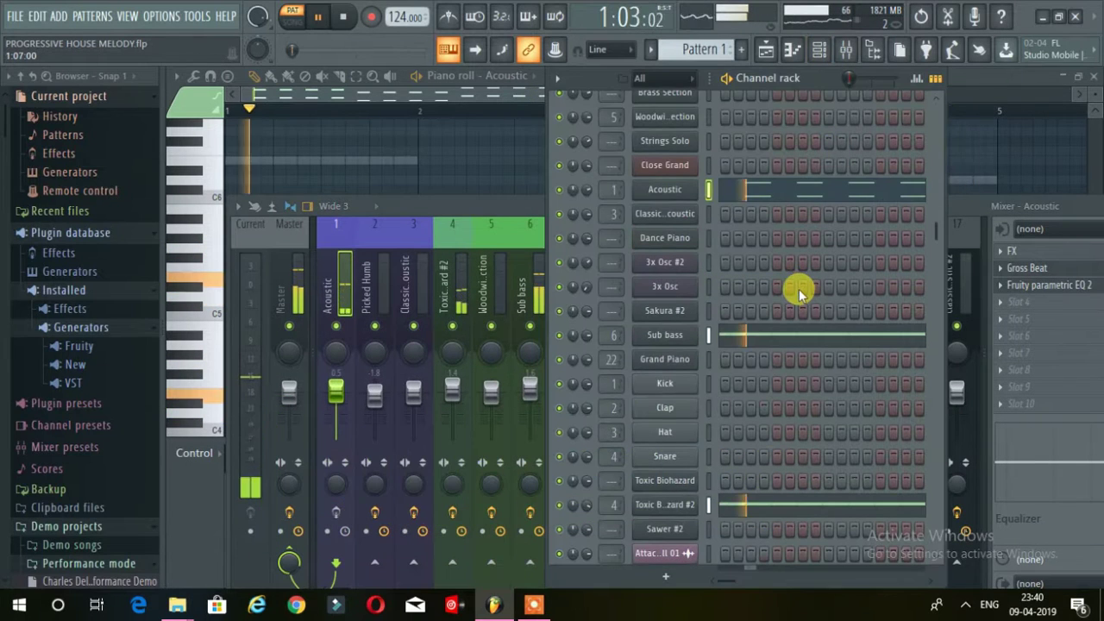
click(440, 205)
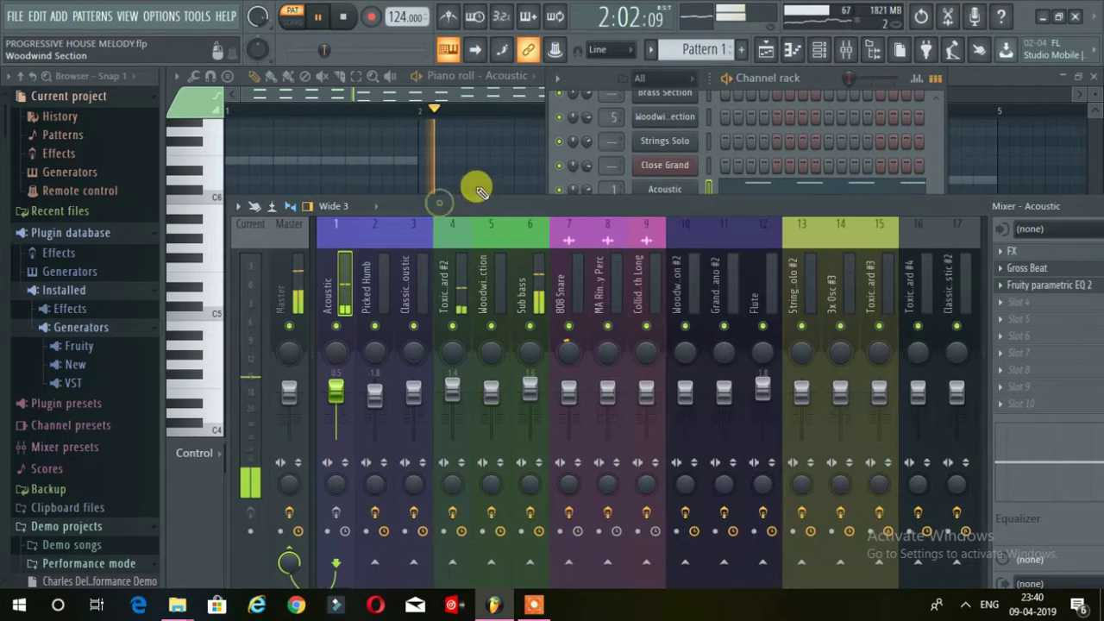
Solo the Piano(s) tracks in the playlist, with song mode set to start at the Melody 1 marker
click(769, 51)
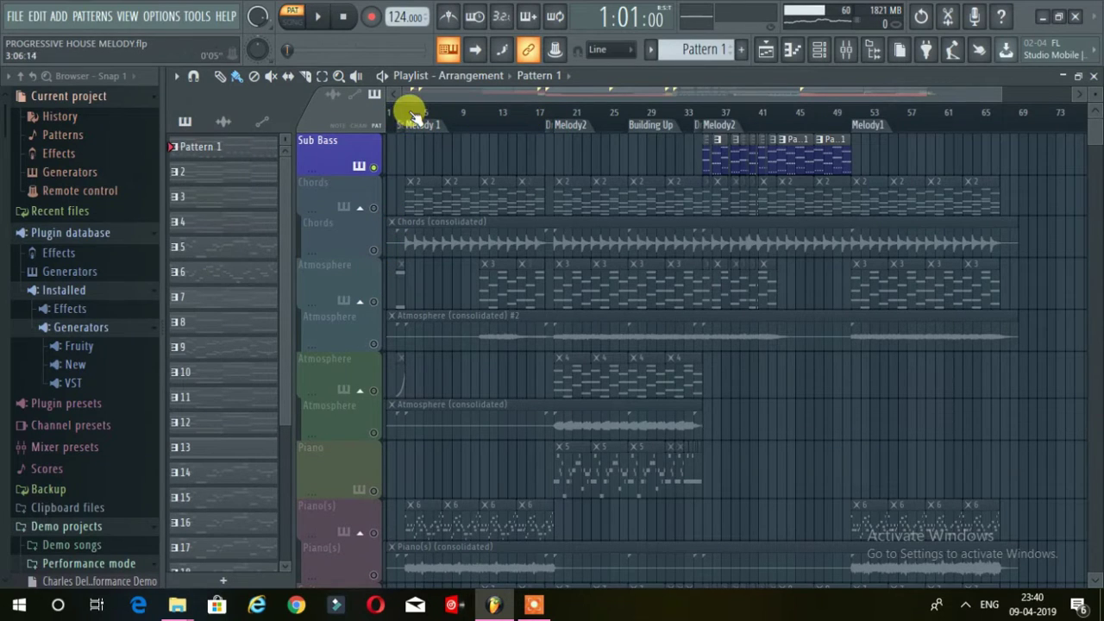
scroll(419, 370, down, 2)
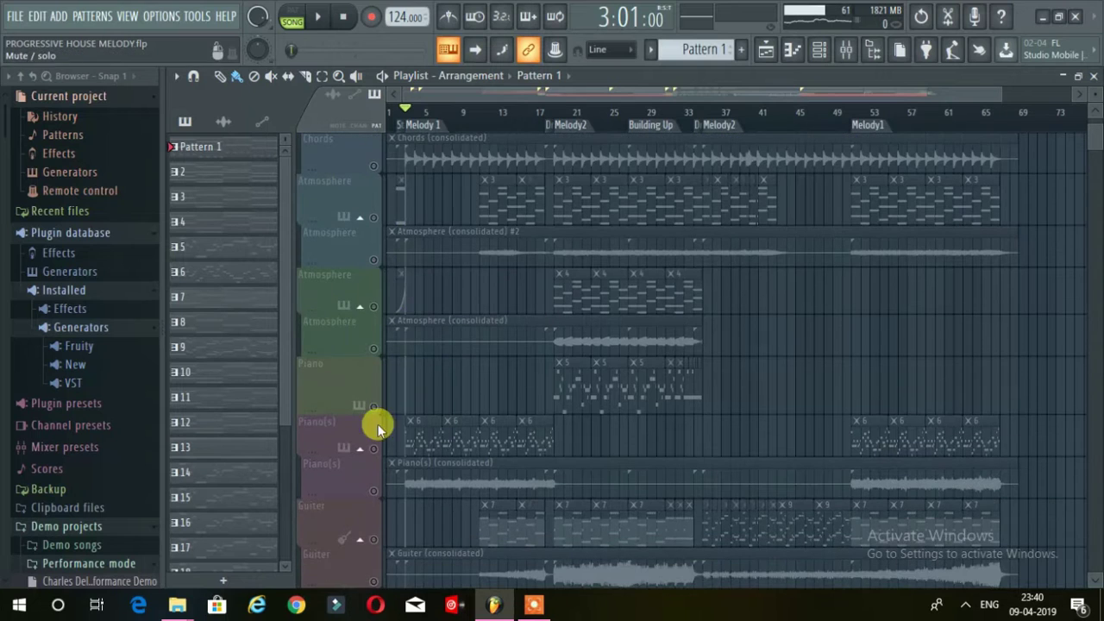
click(373, 491)
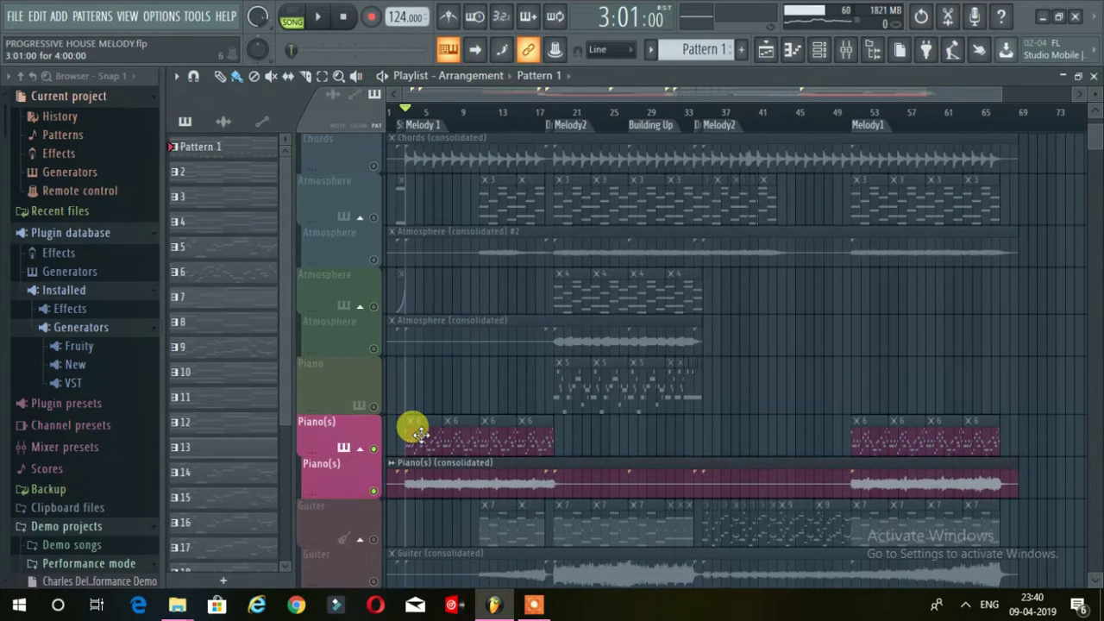
Open the first pattern 6 clip in the piano roll and view its Flute melody from bar 1 during playback
double_click(415, 428)
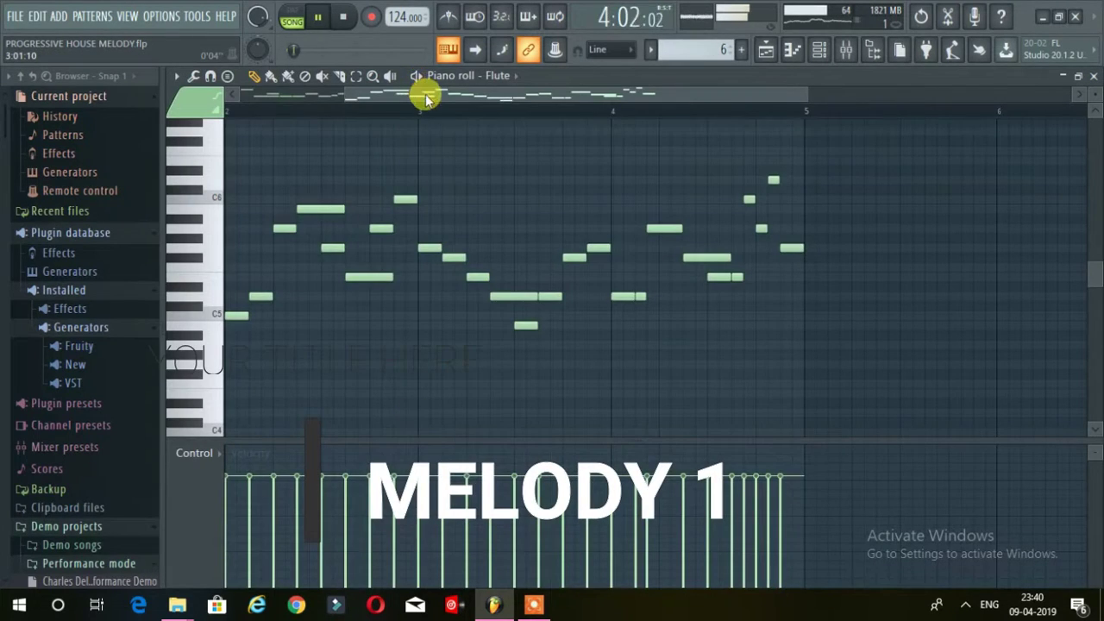
drag(426, 97, 278, 94)
scroll(532, 170, up, 2)
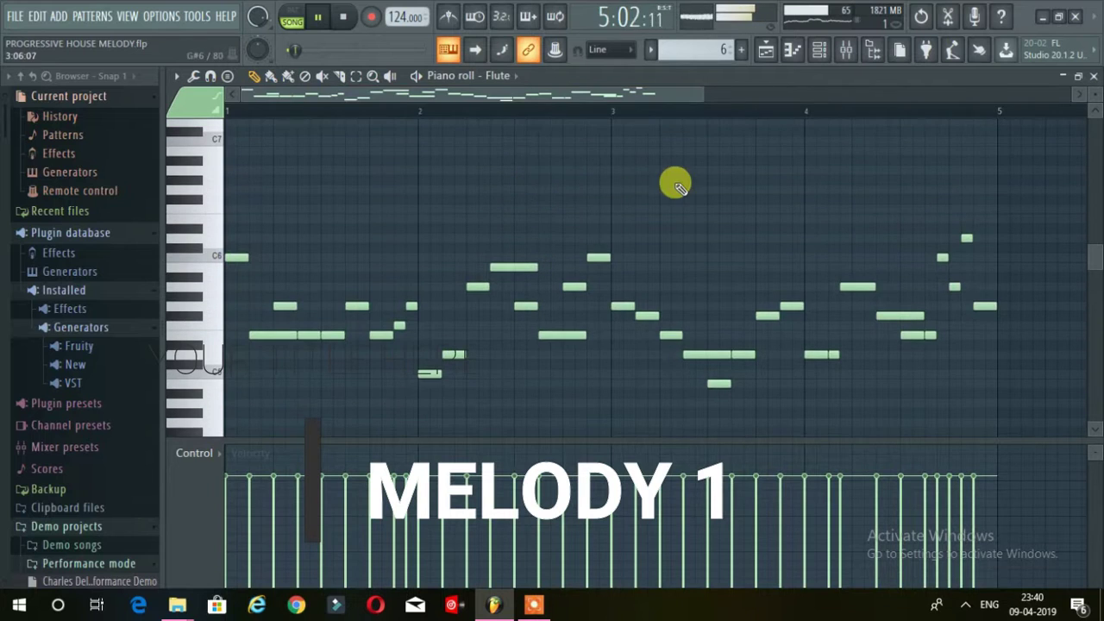
scroll(676, 186, down, 1)
Check the mixer and channel rack for the channels used by pattern 6
click(842, 51)
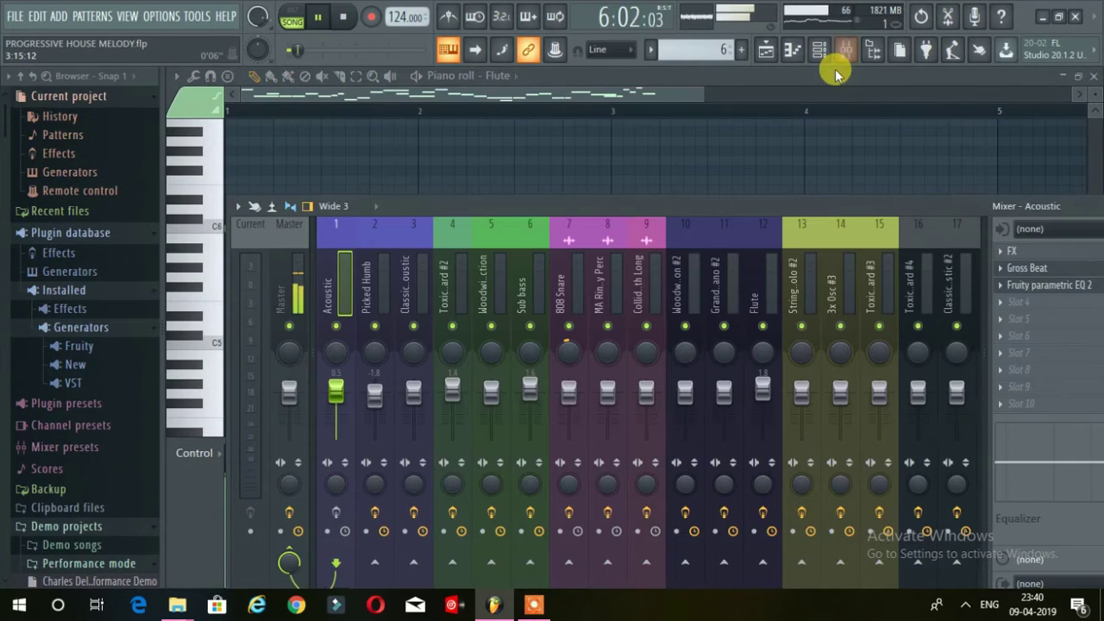
click(817, 52)
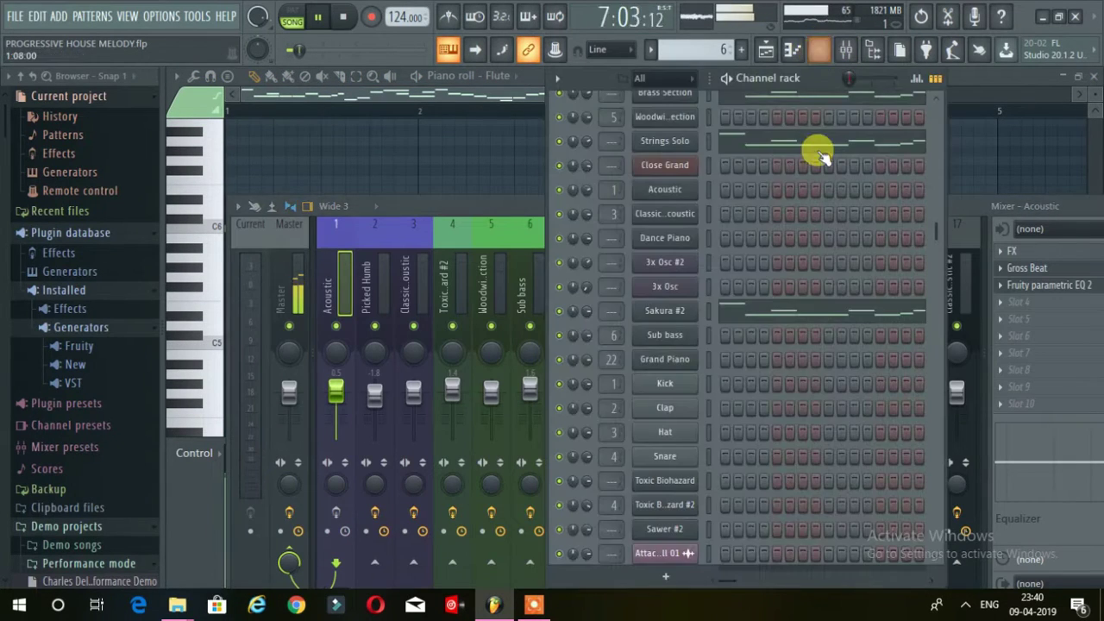
scroll(811, 202, down, 3)
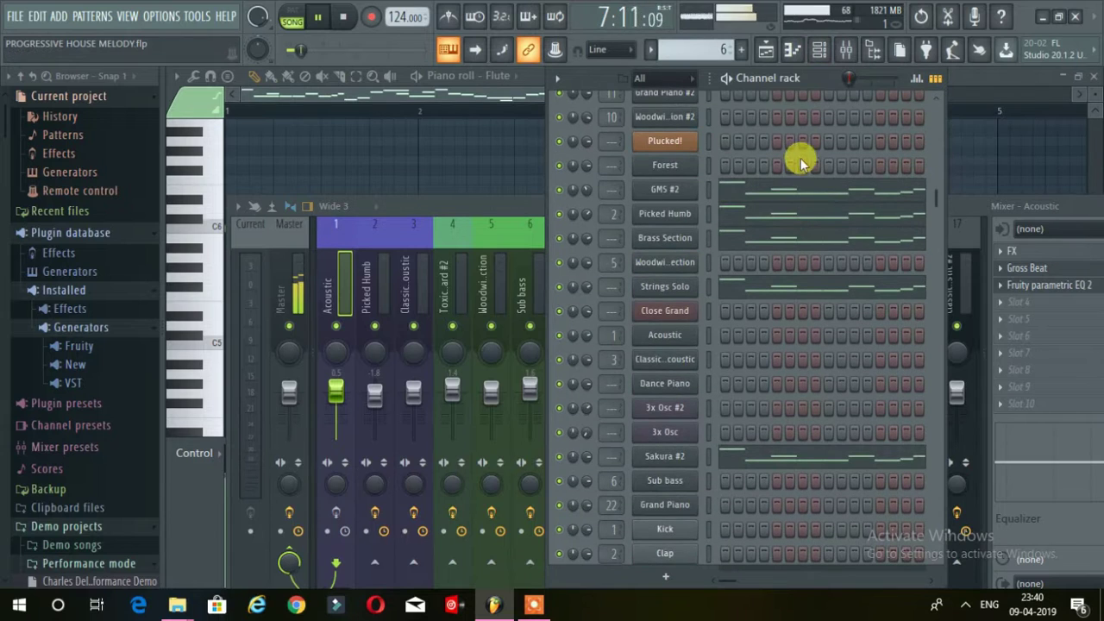
Return to the playlist, solo the Piano track and play the song from the Melody2 marker
click(767, 51)
scroll(515, 430, up, 5)
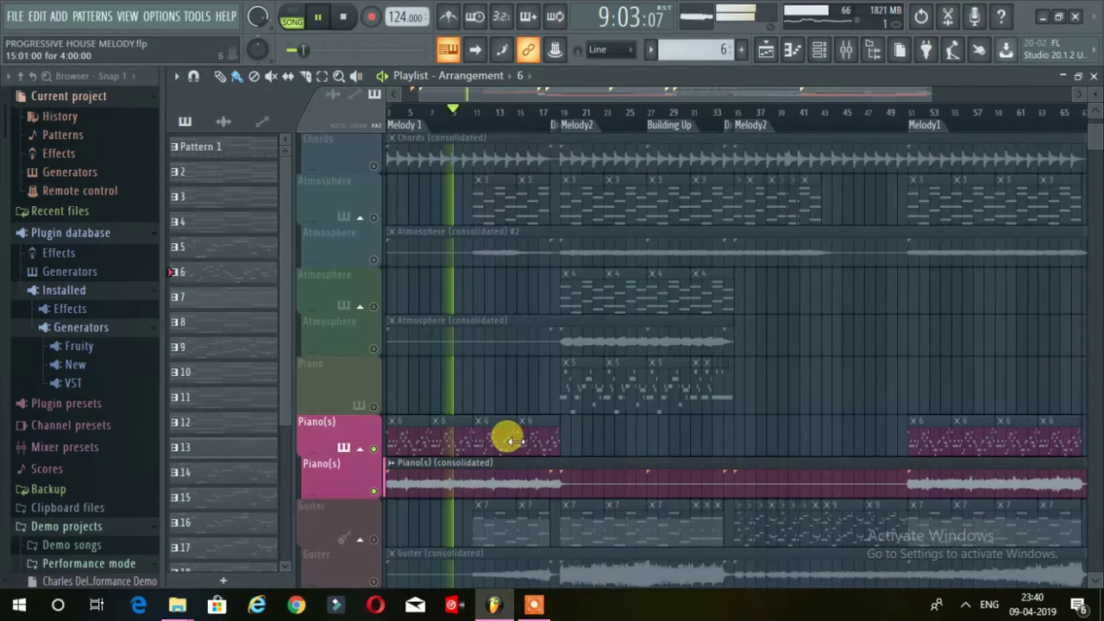
scroll(515, 437, down, 1)
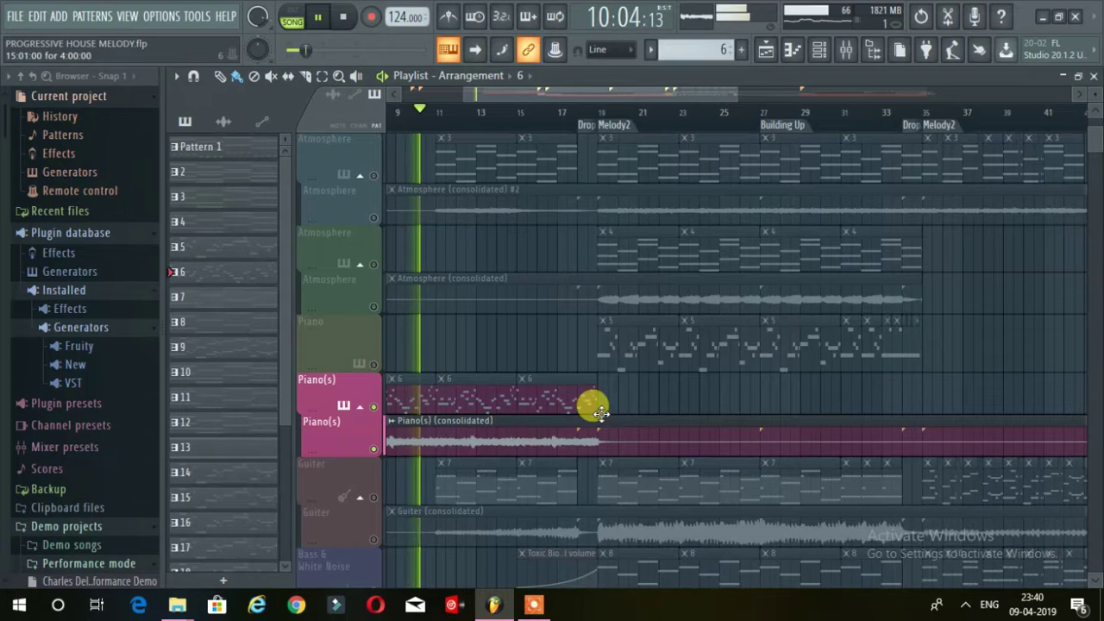
scroll(680, 349, up, 1)
key(space)
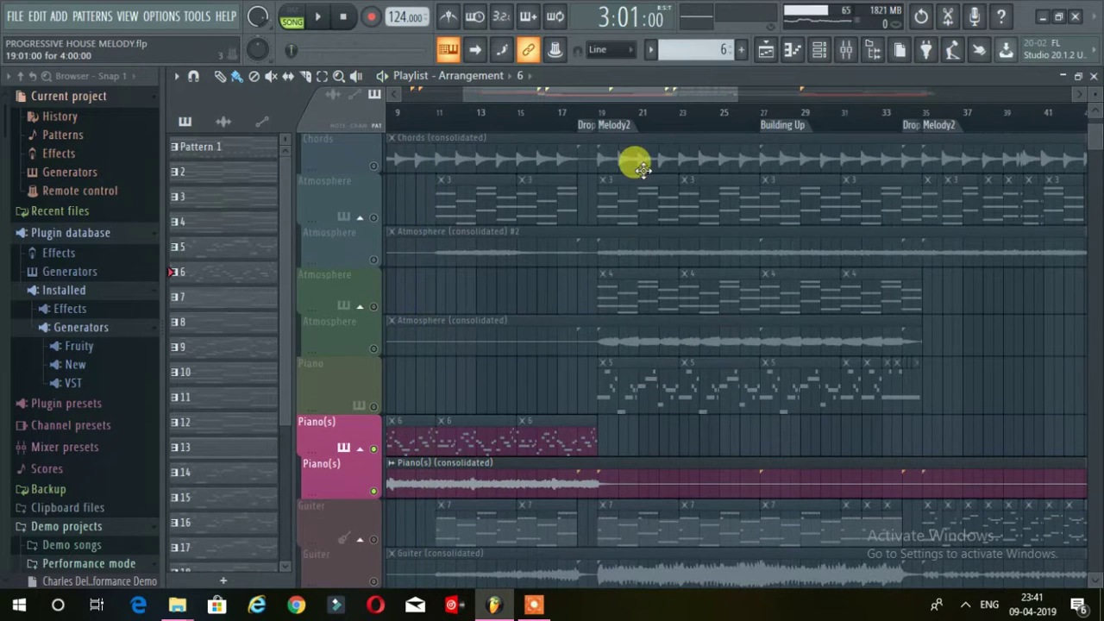
right_click(375, 405)
key(space)
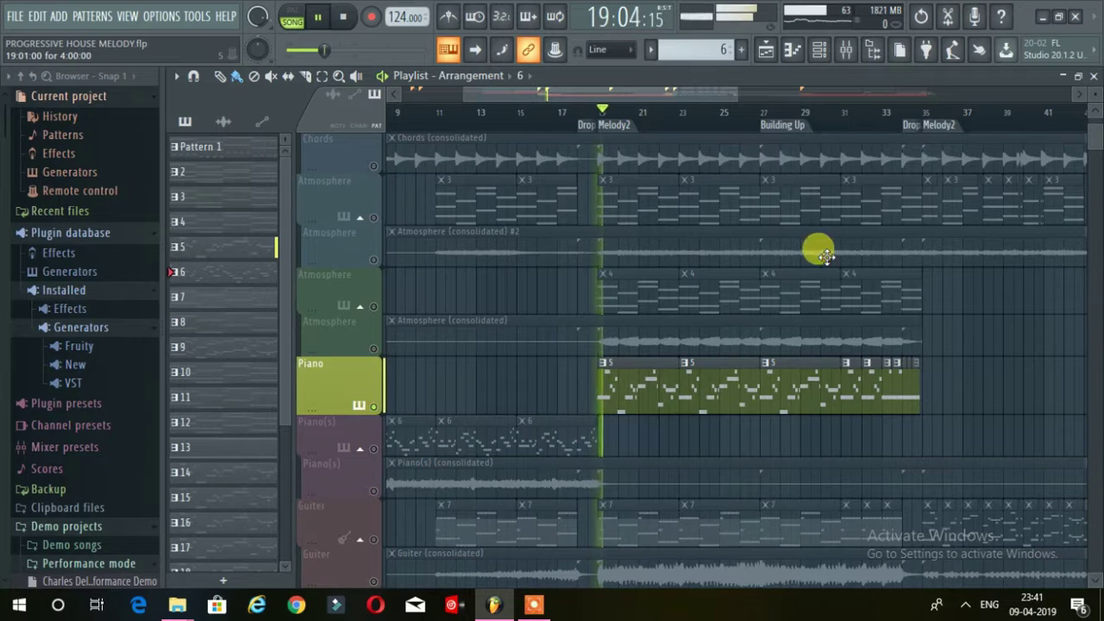
Inspect the mixer levels and channel rack for the channels sounding in the Melody2 piano part
click(849, 49)
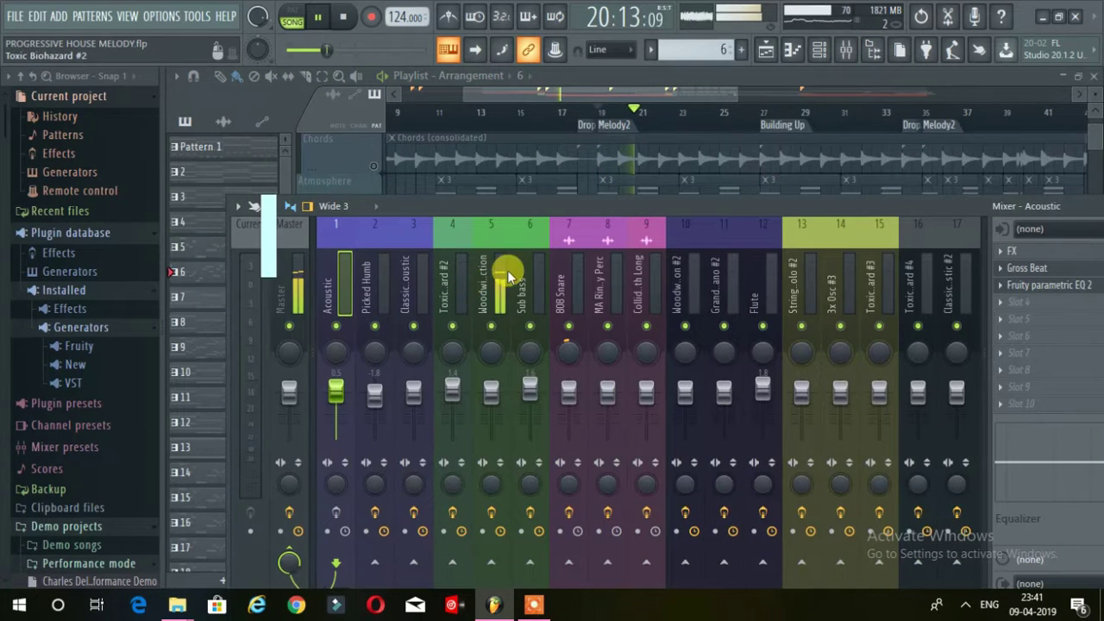
click(821, 50)
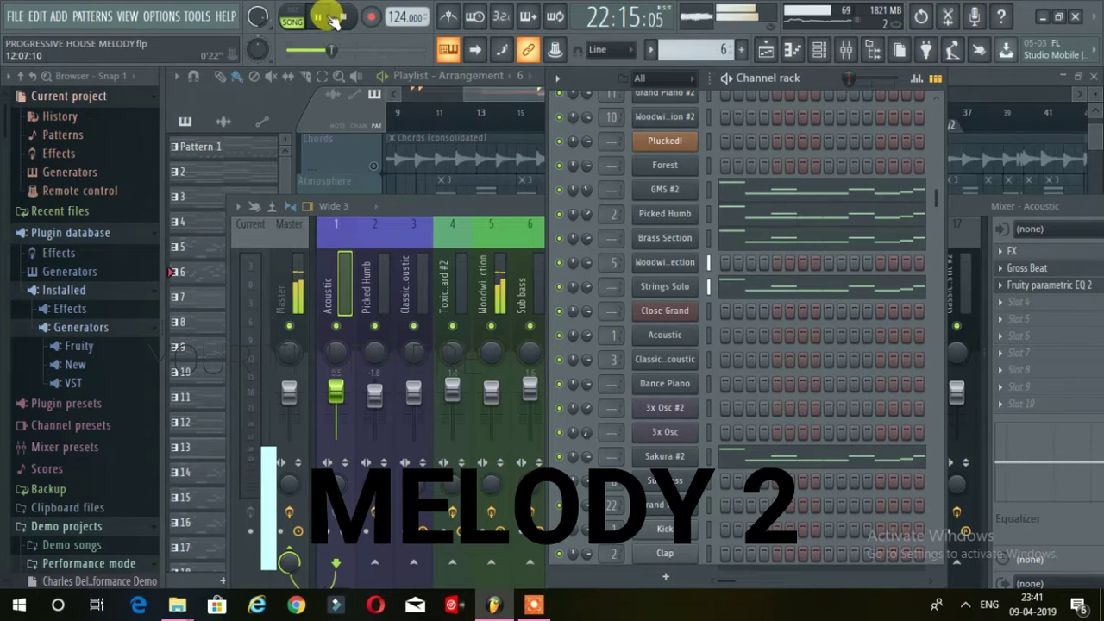
scroll(806, 258, down, 5)
scroll(805, 259, up, 5)
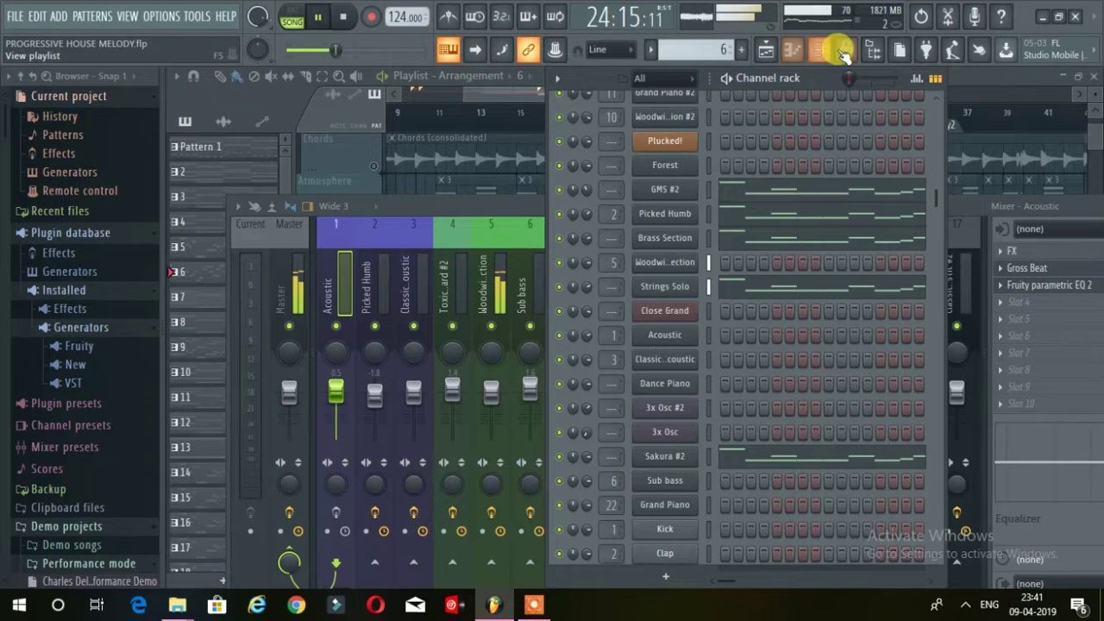
Solo the Guiter tracks in the playlist and play the song from the Melody2 marker
click(776, 49)
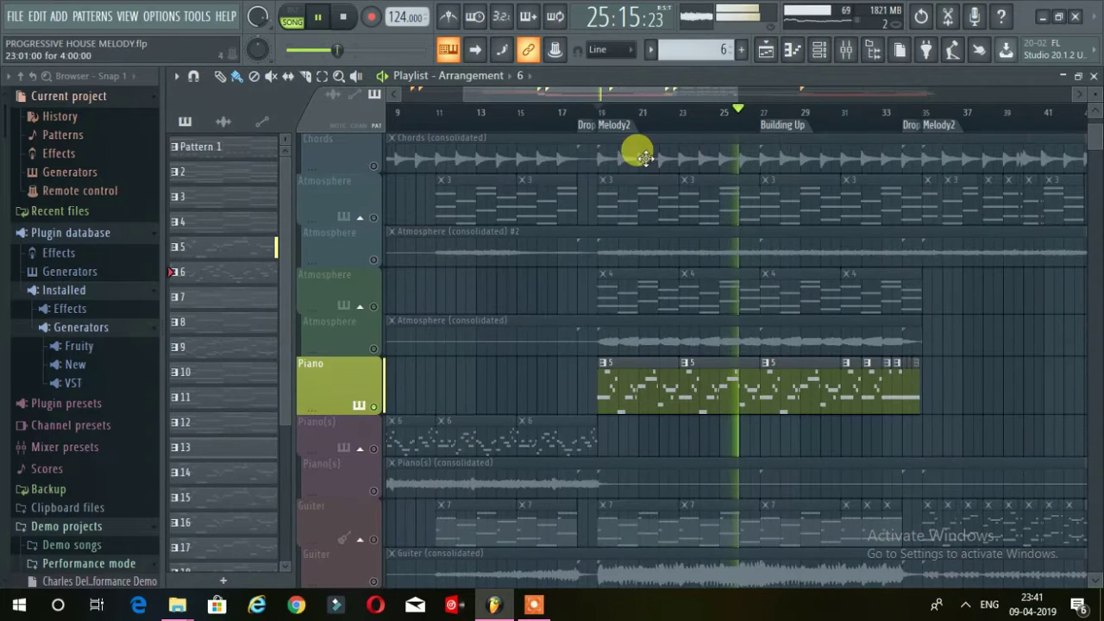
scroll(707, 263, down, 1)
key(space)
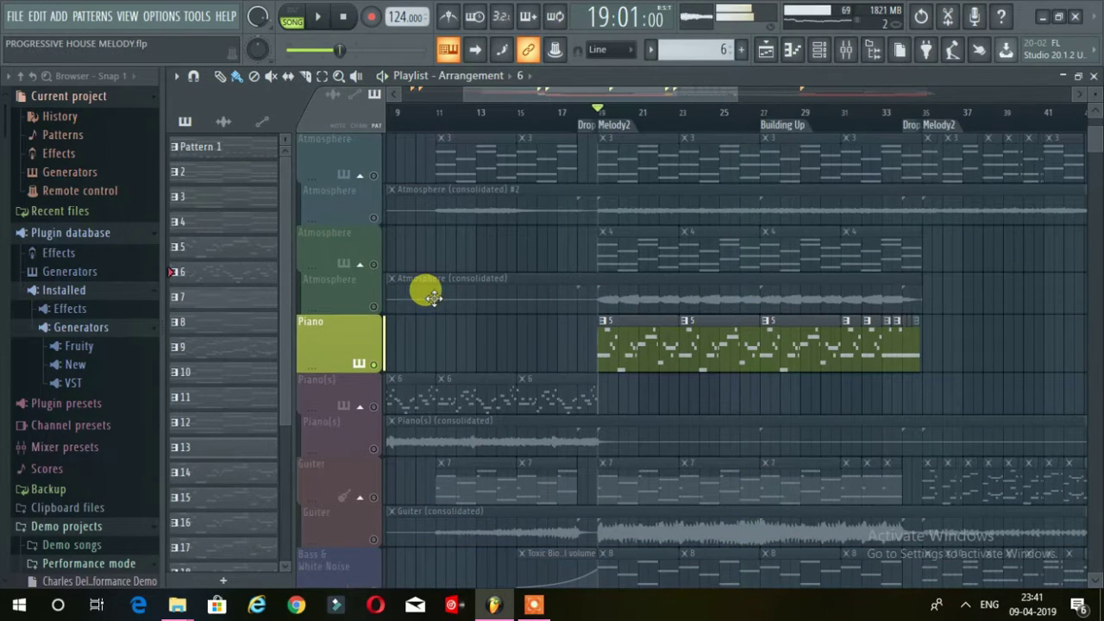
click(369, 498)
click(375, 539)
key(space)
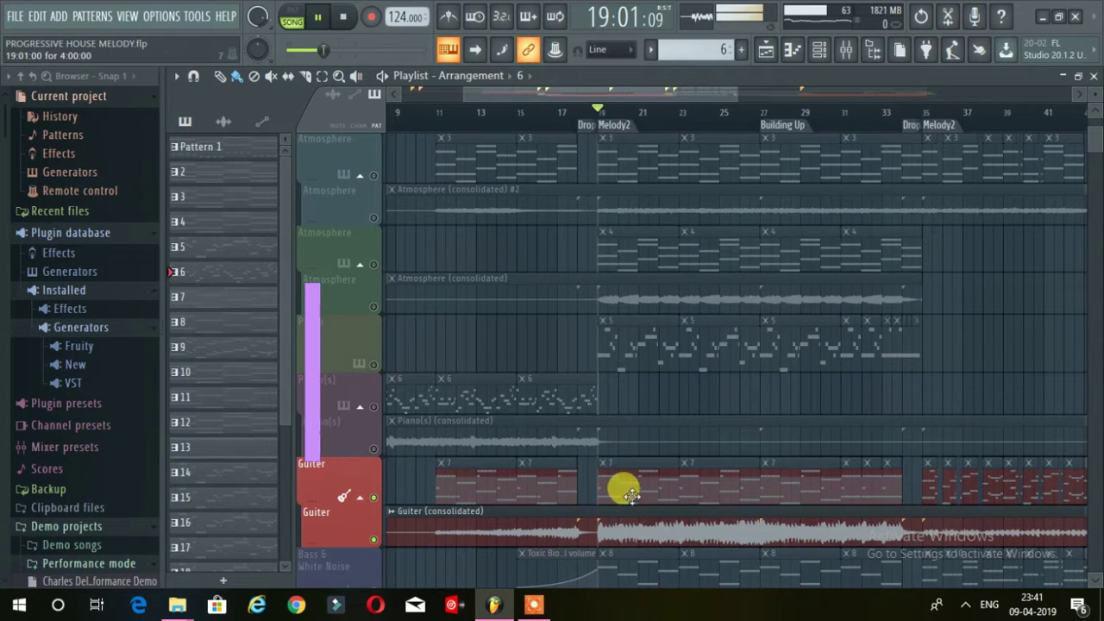
Examine the guitar notes of pattern 7 in the piano roll, check the mixer and return to the playlist
double_click(618, 465)
scroll(542, 168, down, 2)
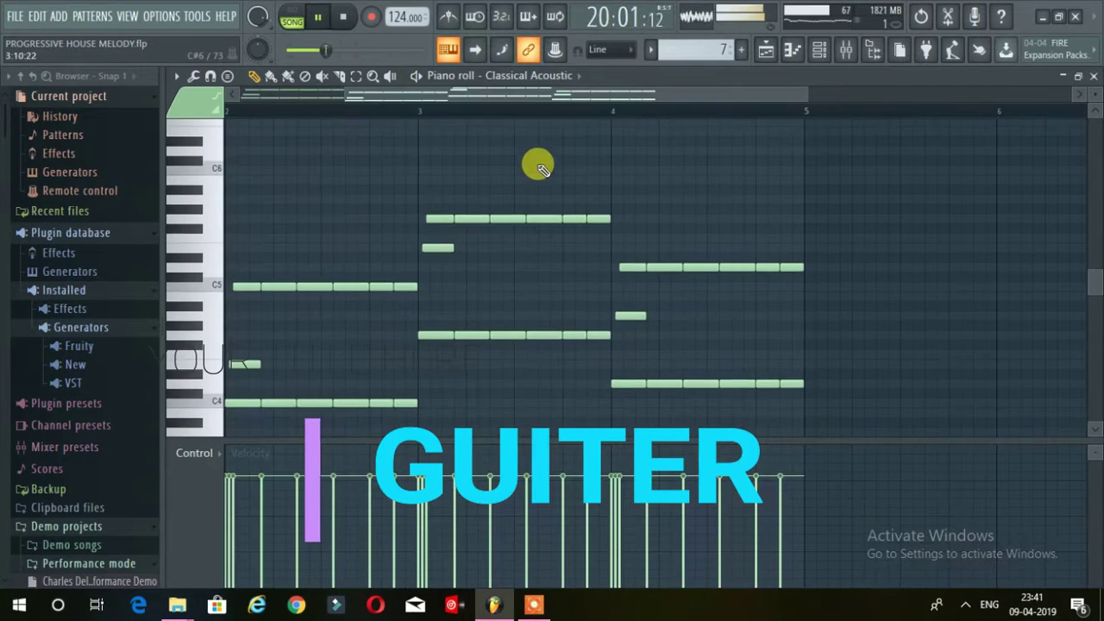
drag(557, 96, 279, 94)
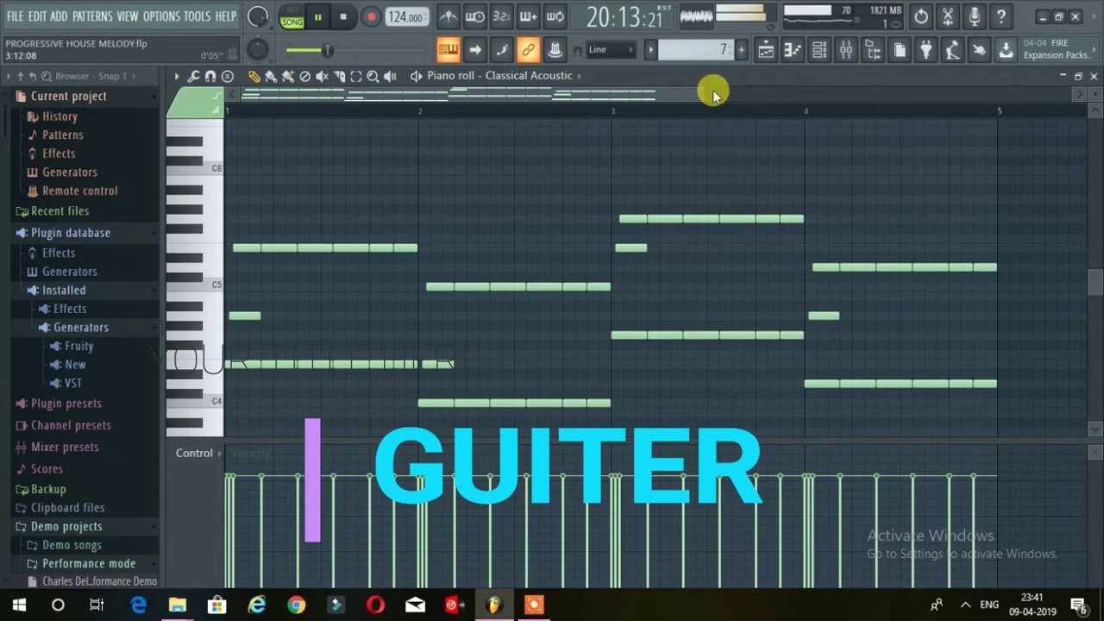
click(842, 53)
click(769, 51)
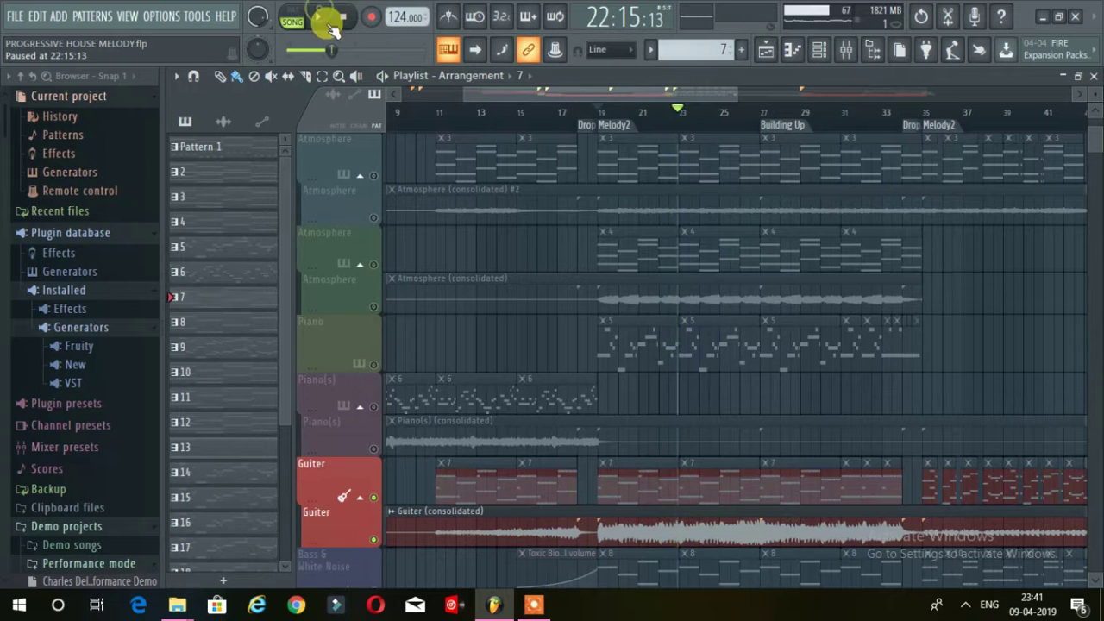
Solo the Kick track in the playlist and play the song from the second Melody2 marker at bar 35
scroll(740, 415, down, 2)
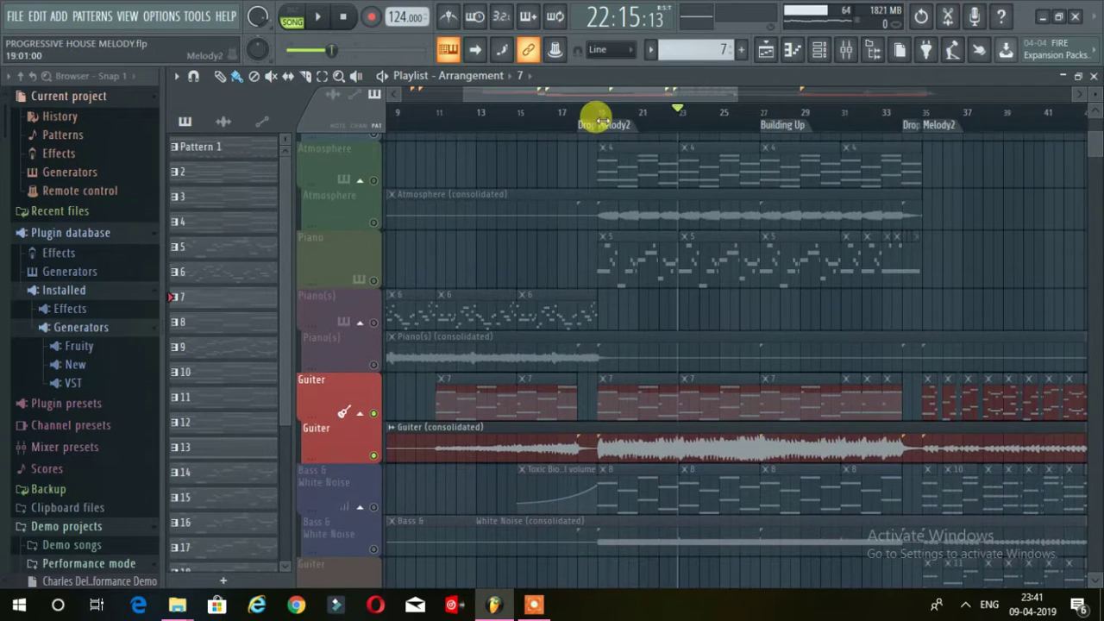
scroll(835, 298, up, 5)
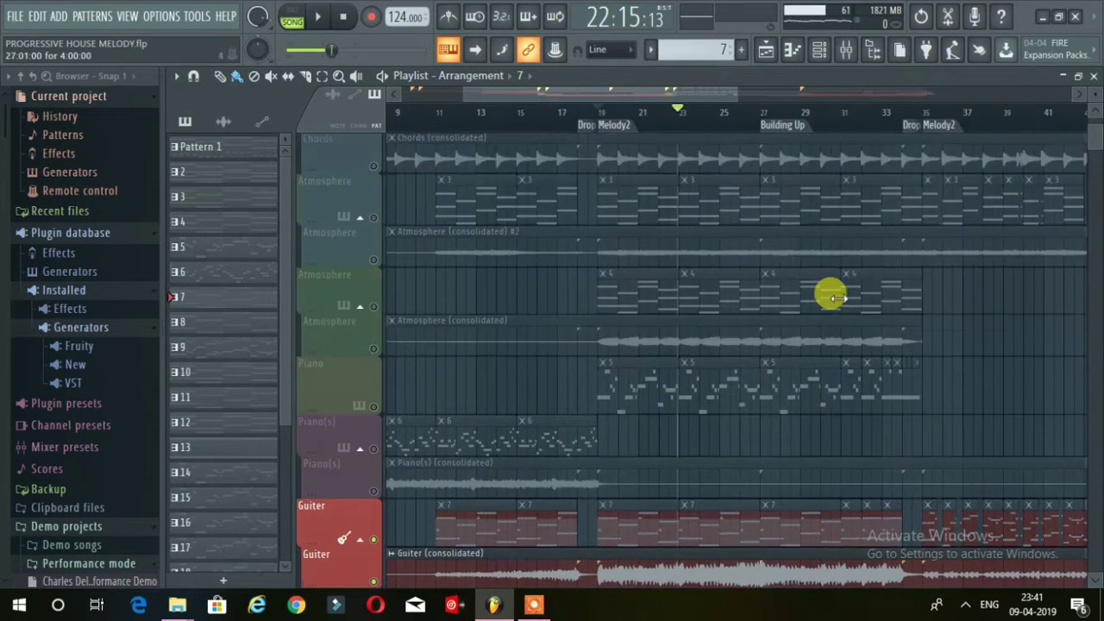
scroll(716, 123, down, 3)
scroll(713, 296, down, 5)
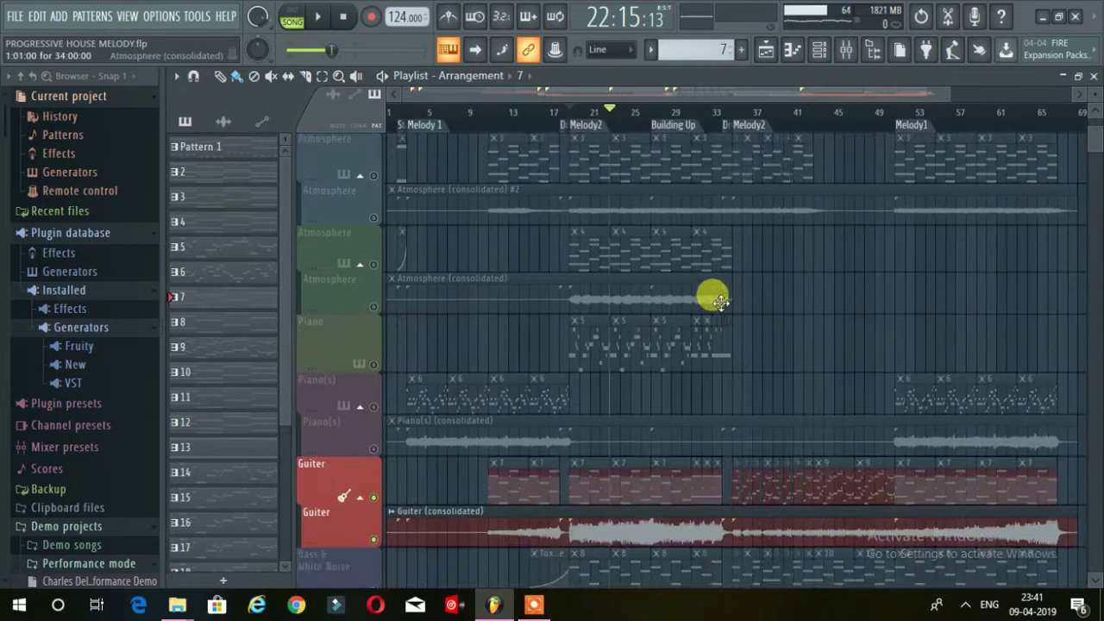
scroll(724, 313, down, 6)
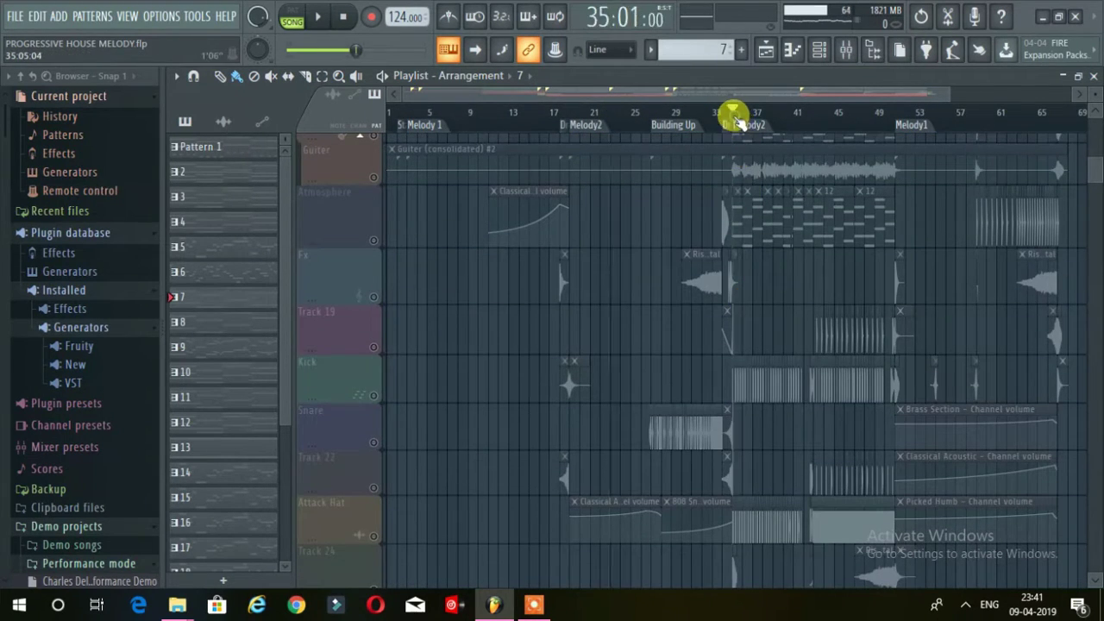
click(379, 401)
key(space)
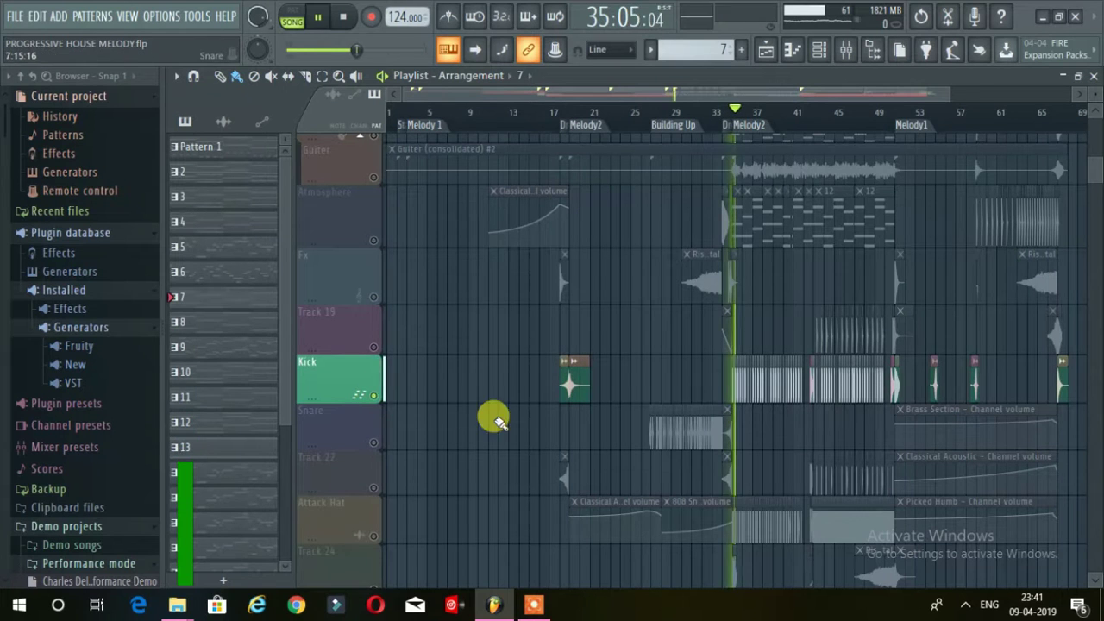
scroll(966, 429, up, 2)
scroll(965, 429, up, 2)
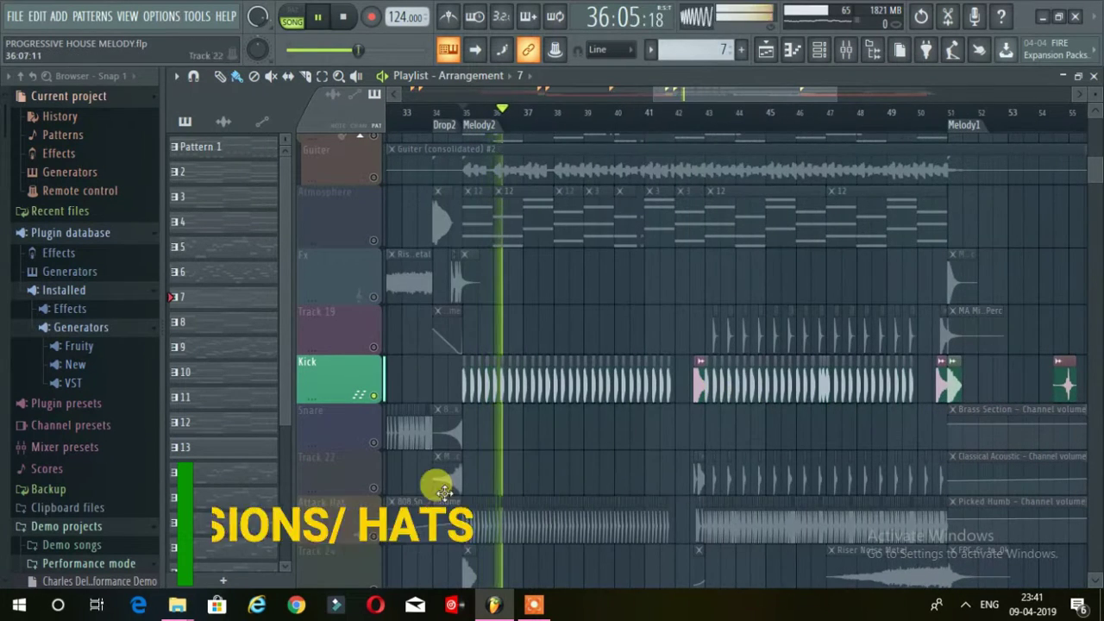
Add the Attack Hat, Snare, Track 22 and Track 19 to the soloed kick and play on from bar 42
scroll(727, 451, down, 1)
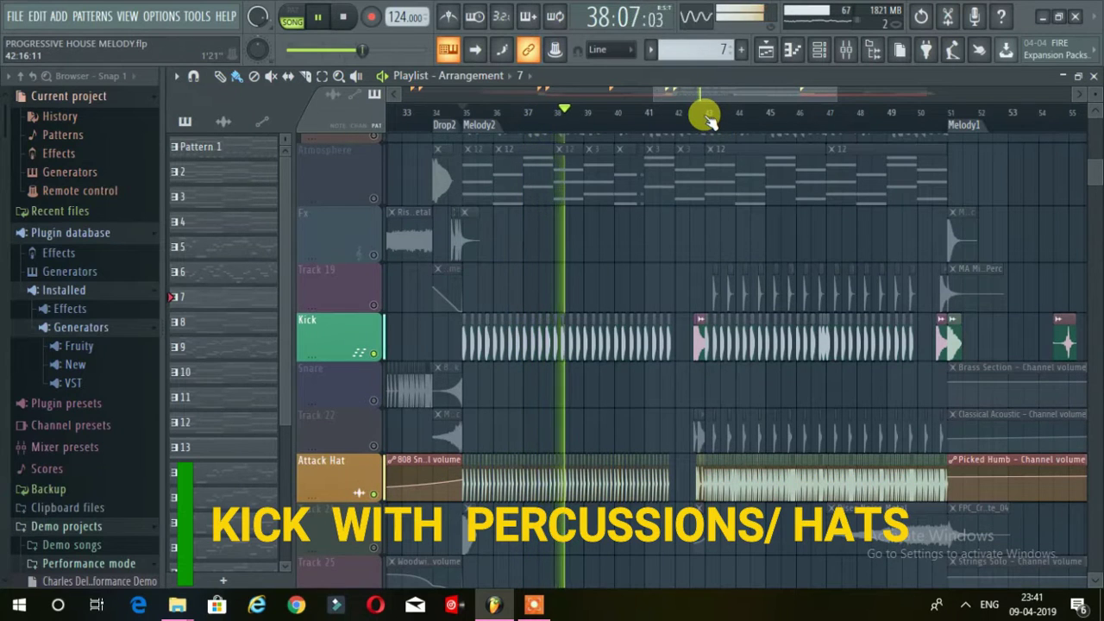
click(373, 400)
click(374, 446)
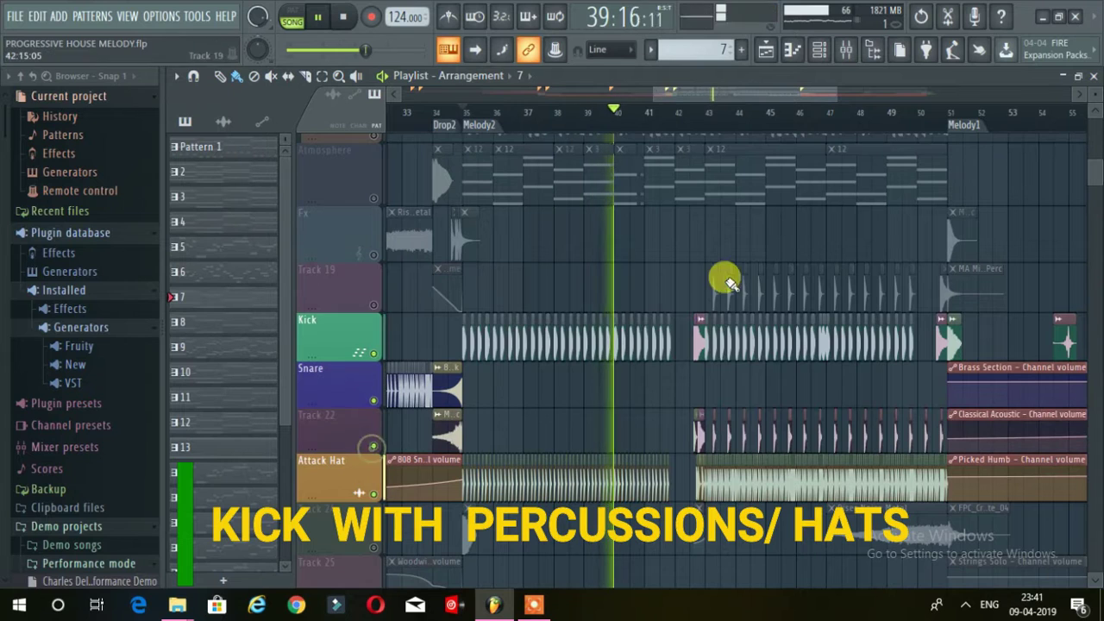
click(373, 304)
click(695, 114)
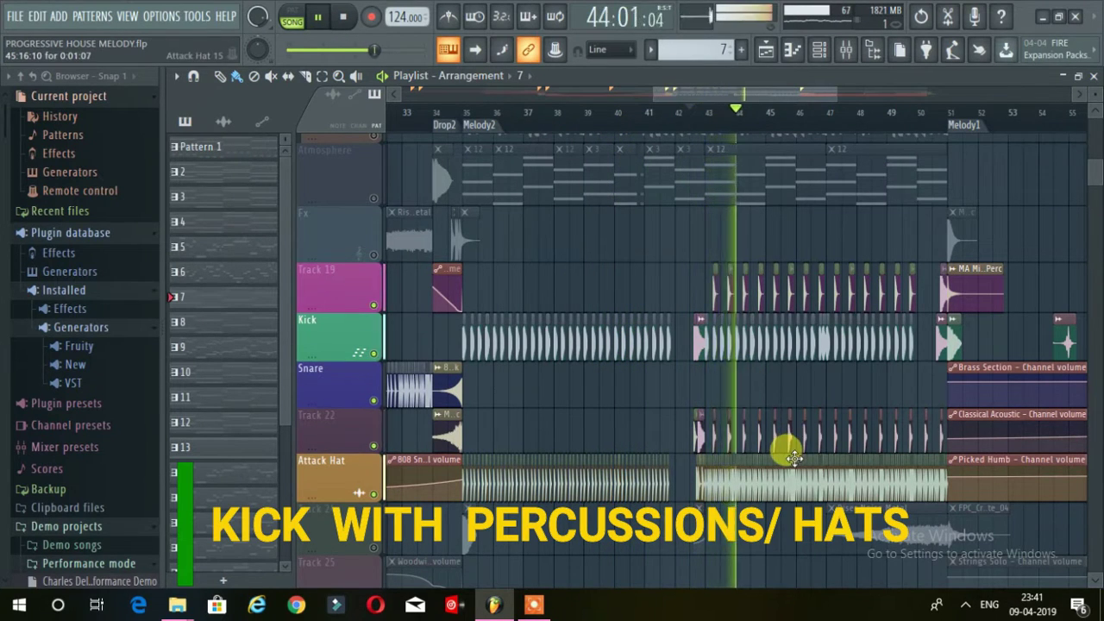
scroll(784, 446, up, 5)
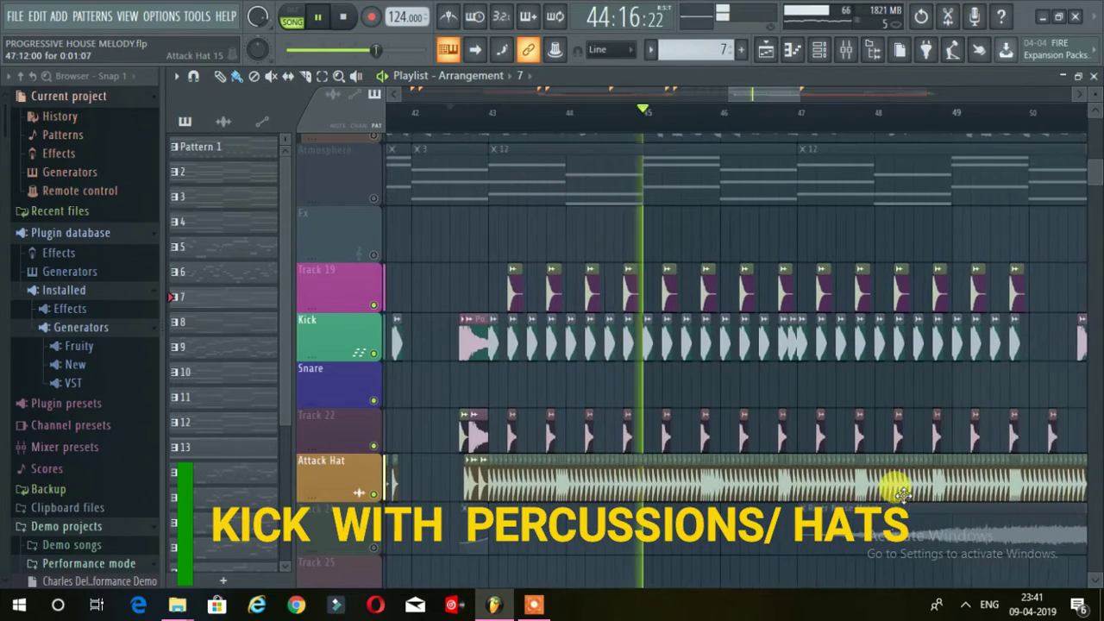
scroll(875, 490, right, 2)
Solo Track 24, play its Riser Noise Metal clip from bar 47 and stop the playback
scroll(879, 492, down, 3)
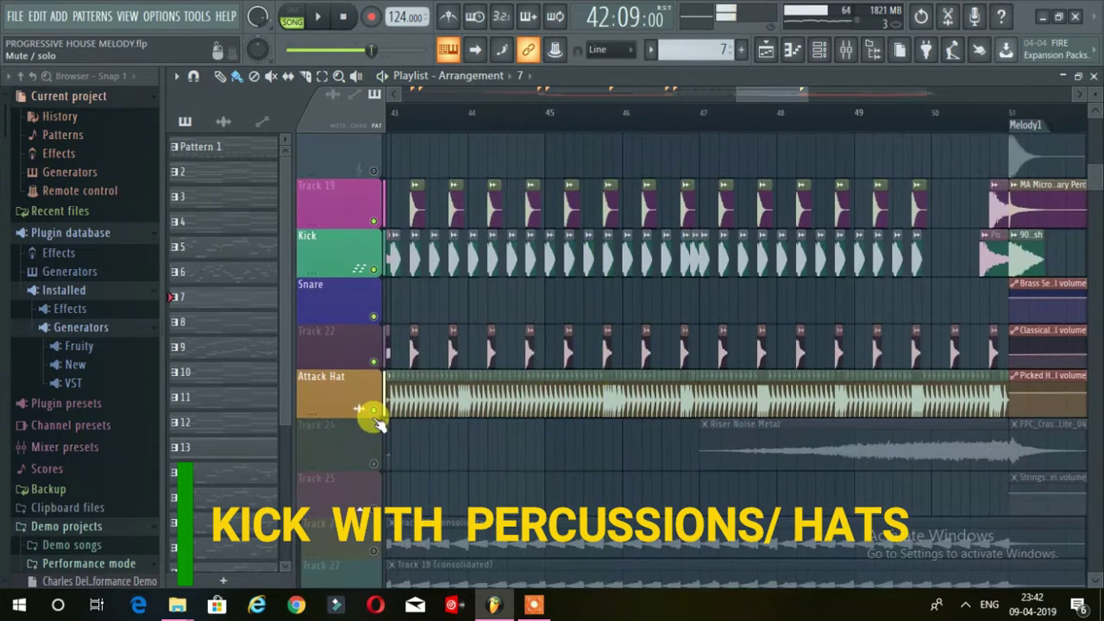
right_click(380, 460)
click(700, 110)
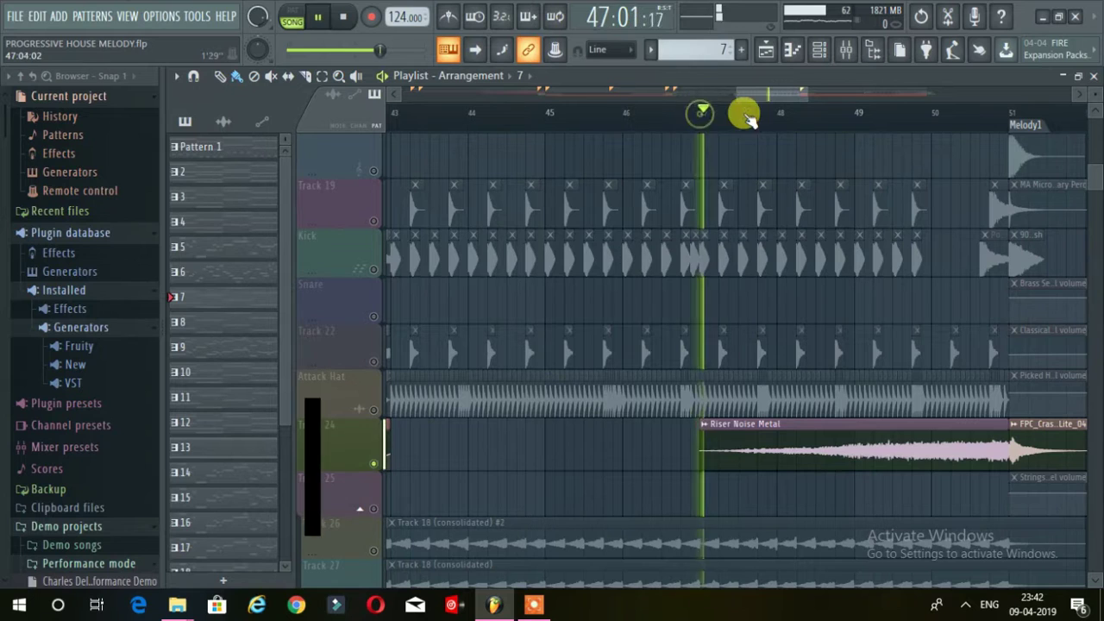
scroll(811, 172, up, 2)
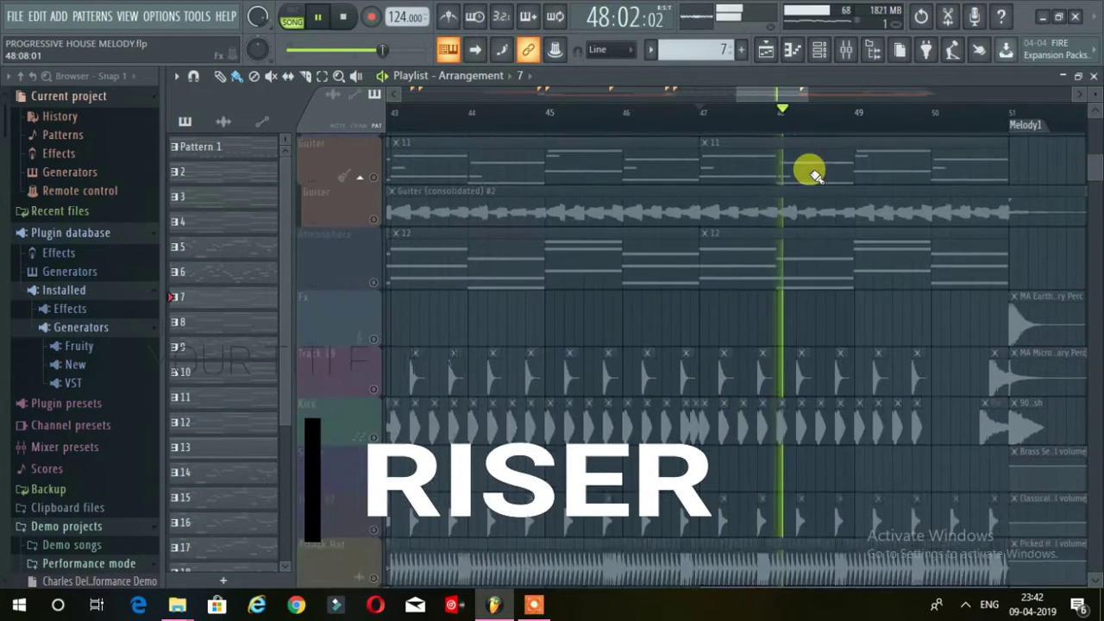
scroll(794, 239, up, 5)
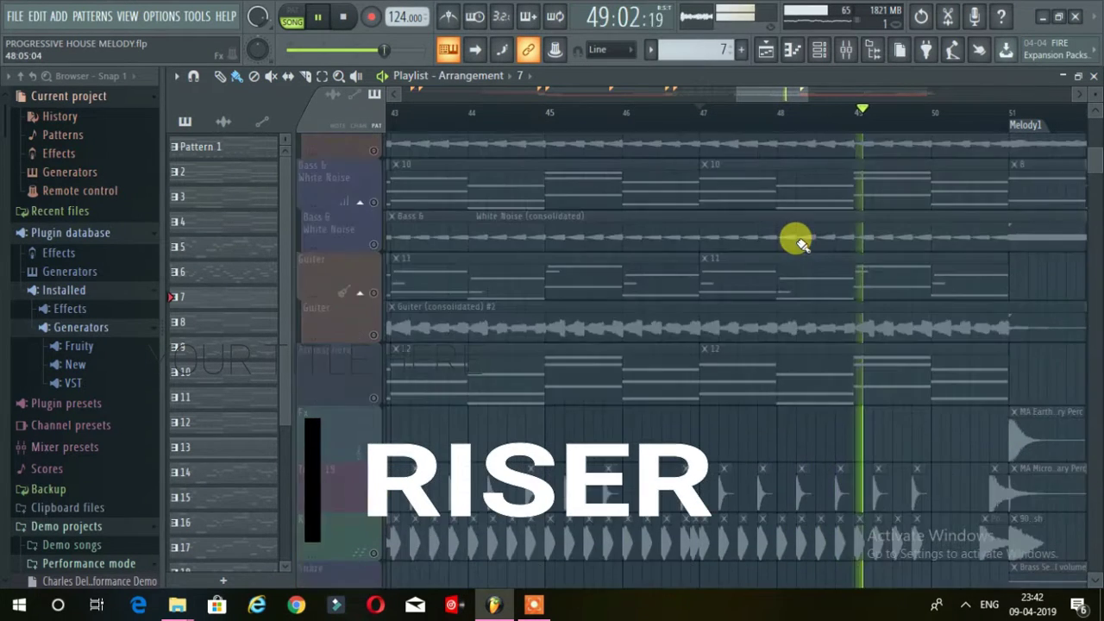
scroll(795, 242, up, 5)
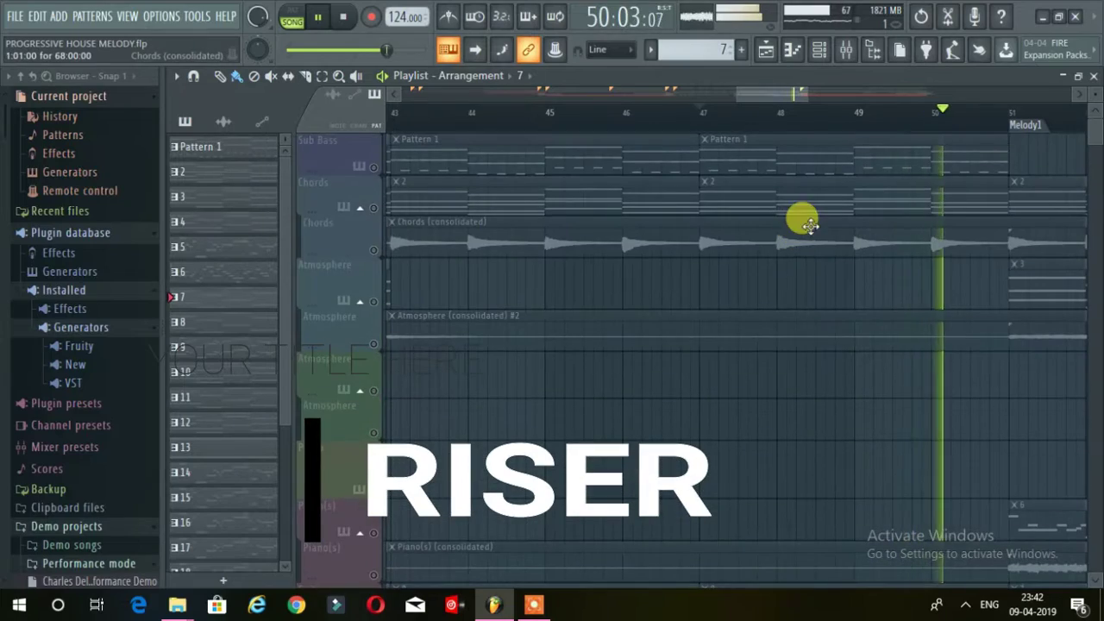
key(space)
Turn off the solo on the Chords track so all tracks sound, and play the full song from the start
drag(729, 87, 678, 88)
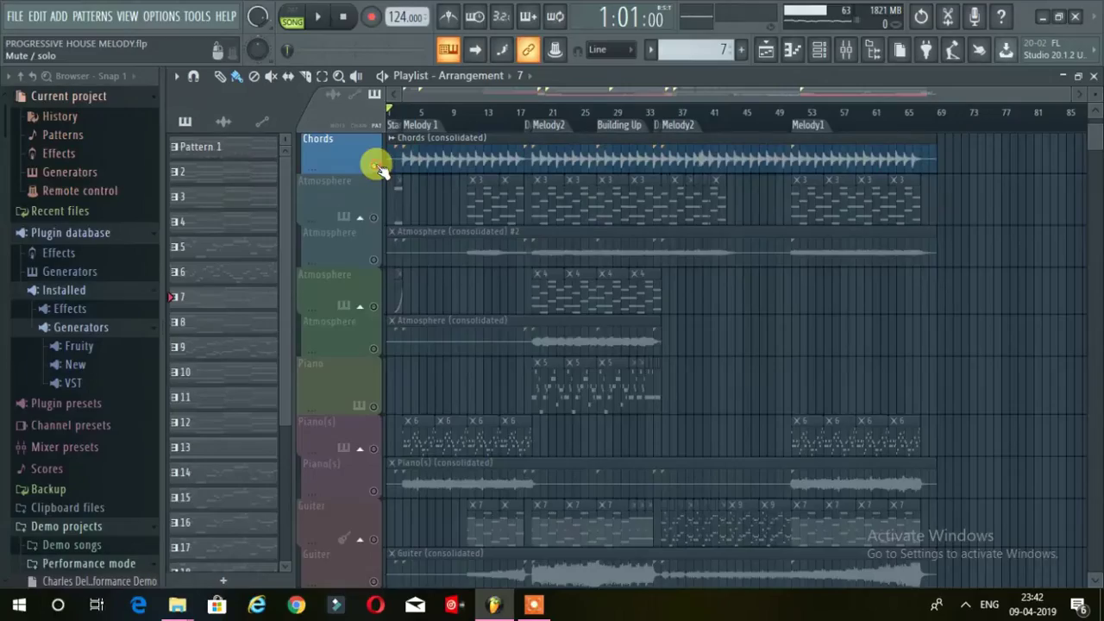
ctrl+click(379, 166)
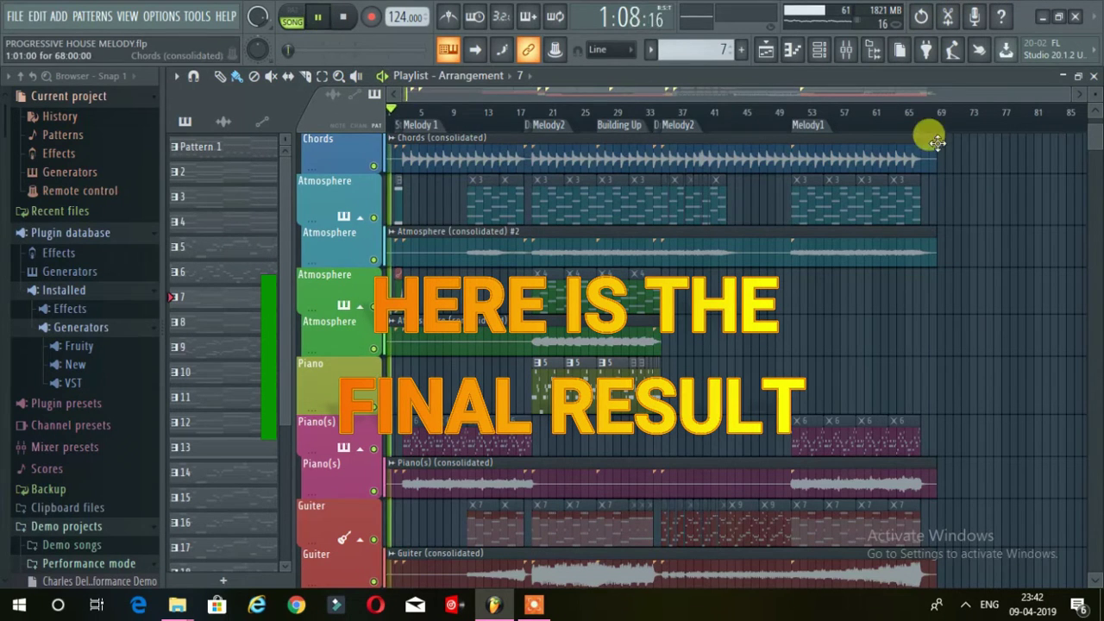
scroll(660, 181, down, 1)
scroll(661, 180, up, 3)
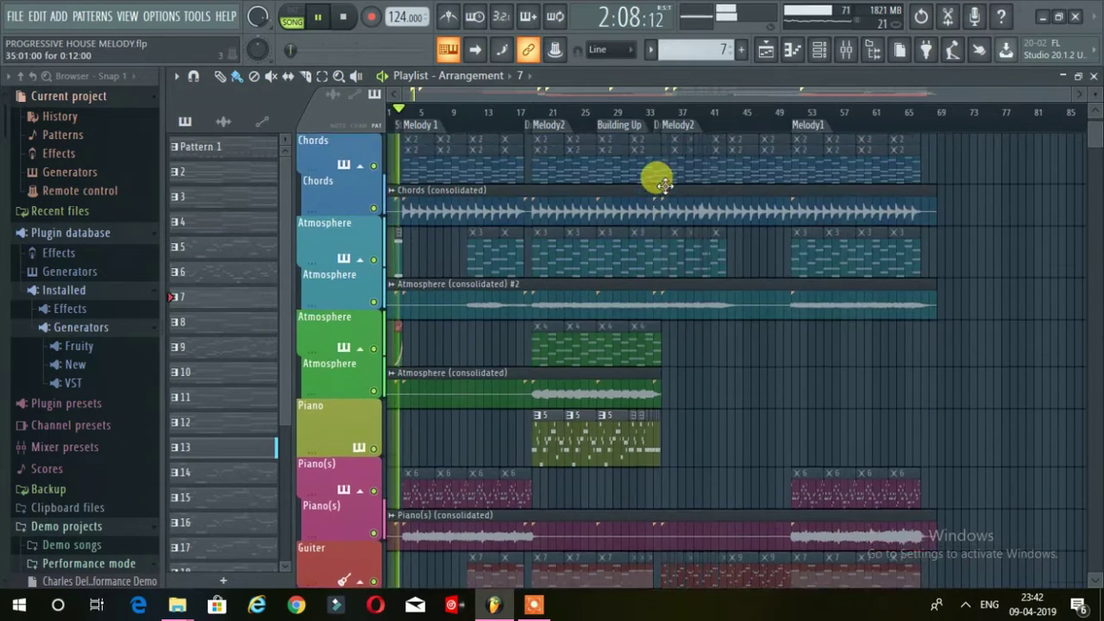
Reduce the height of all playlist tracks and shrink the dark blue Atmosphere track above Fx to match
scroll(1093, 82, down, 3)
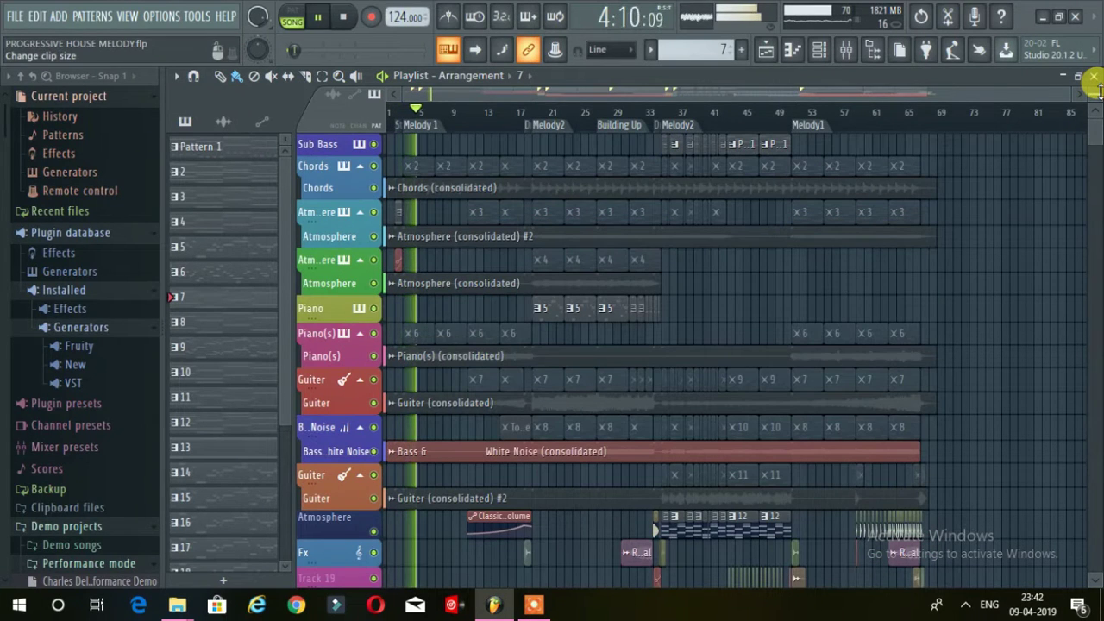
scroll(978, 206, down, 1)
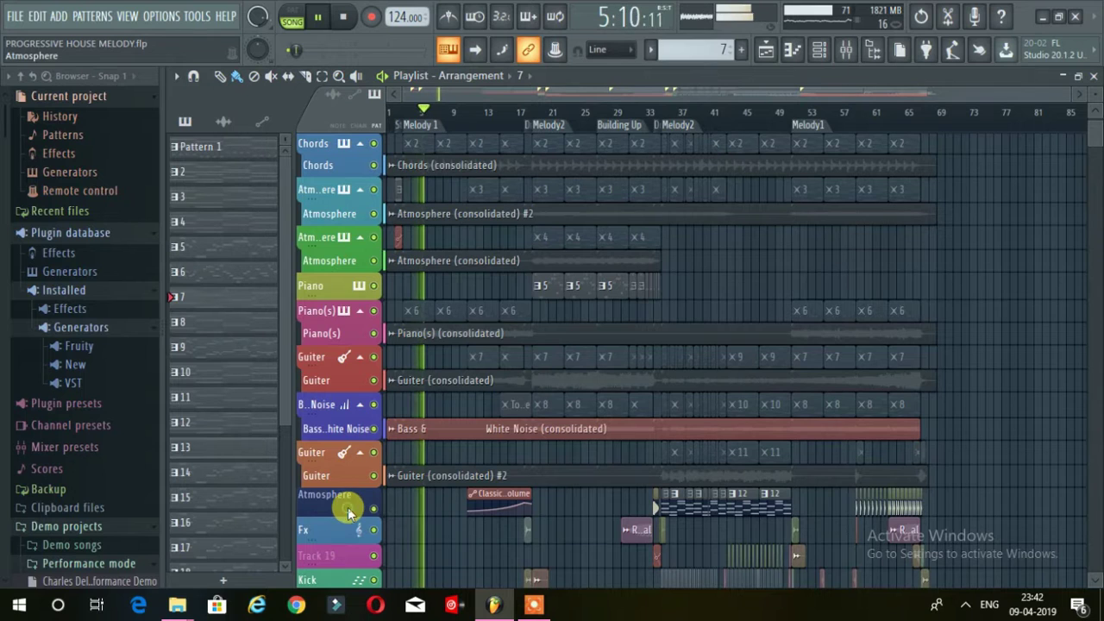
drag(347, 518, 348, 502)
Look through the whole arrangement from Sub Bass to the consolidated tracks during playback, and enlarge the track height again
scroll(603, 502, down, 12)
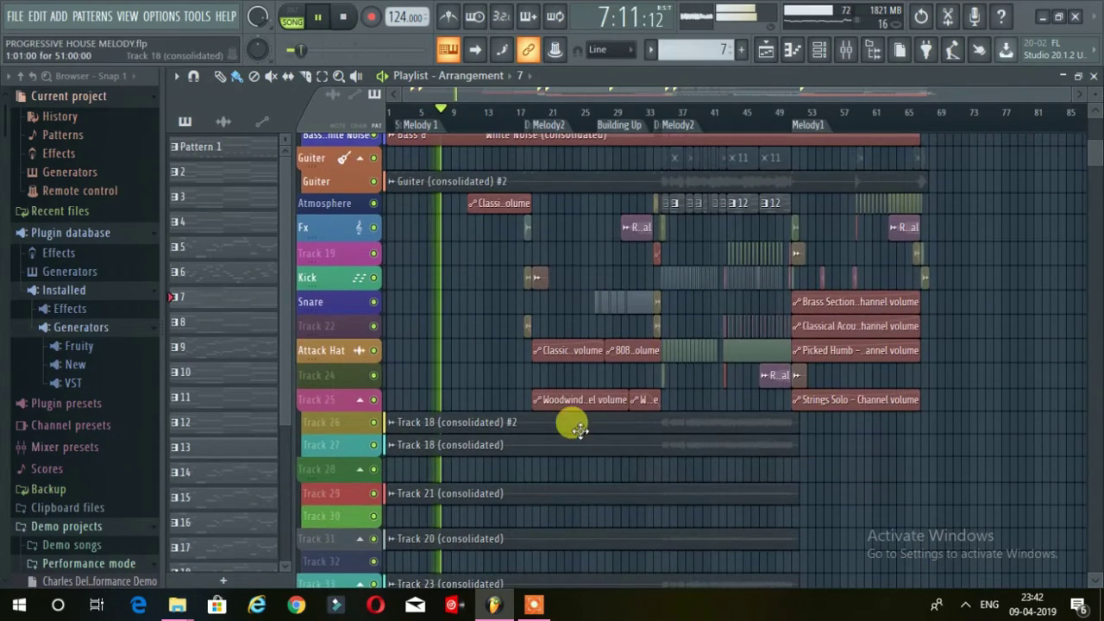
scroll(550, 418, down, 5)
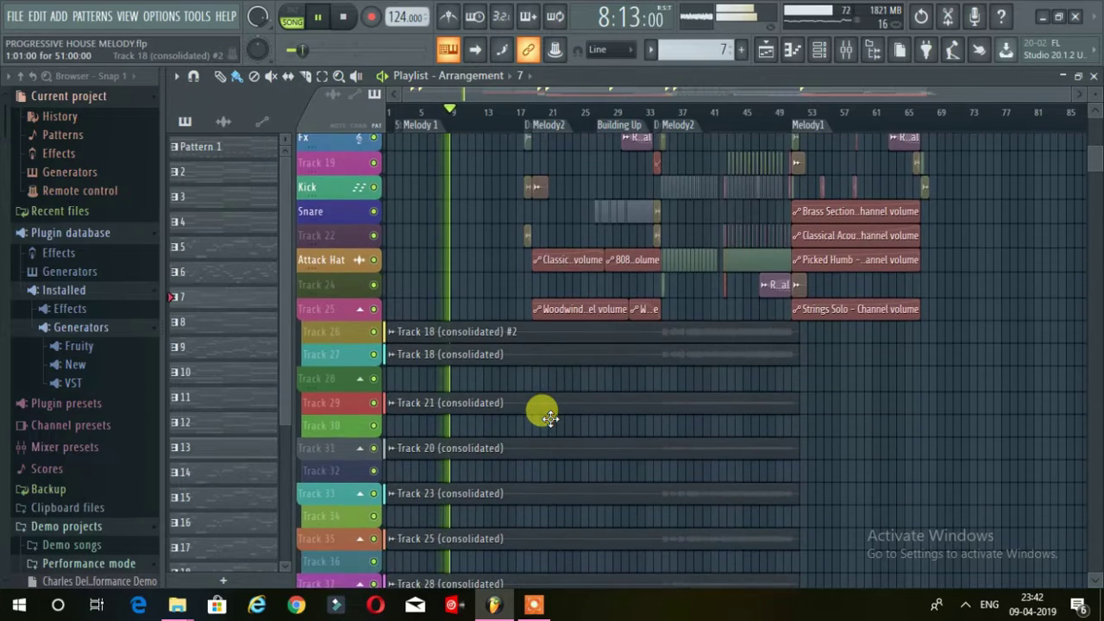
scroll(550, 418, down, 3)
scroll(569, 406, up, 14)
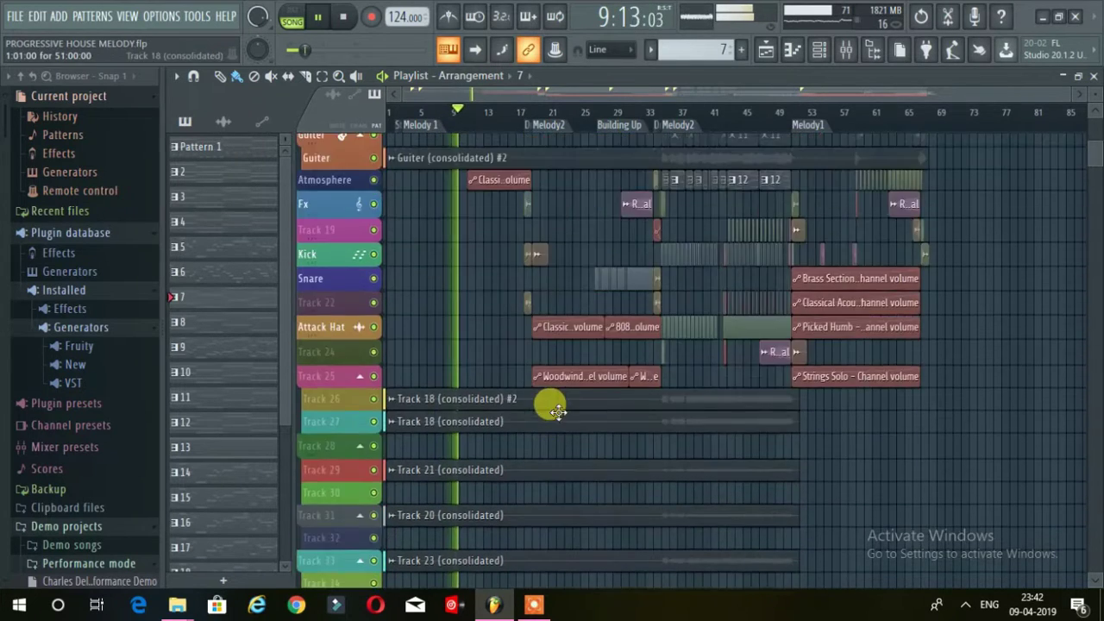
scroll(599, 345, up, 8)
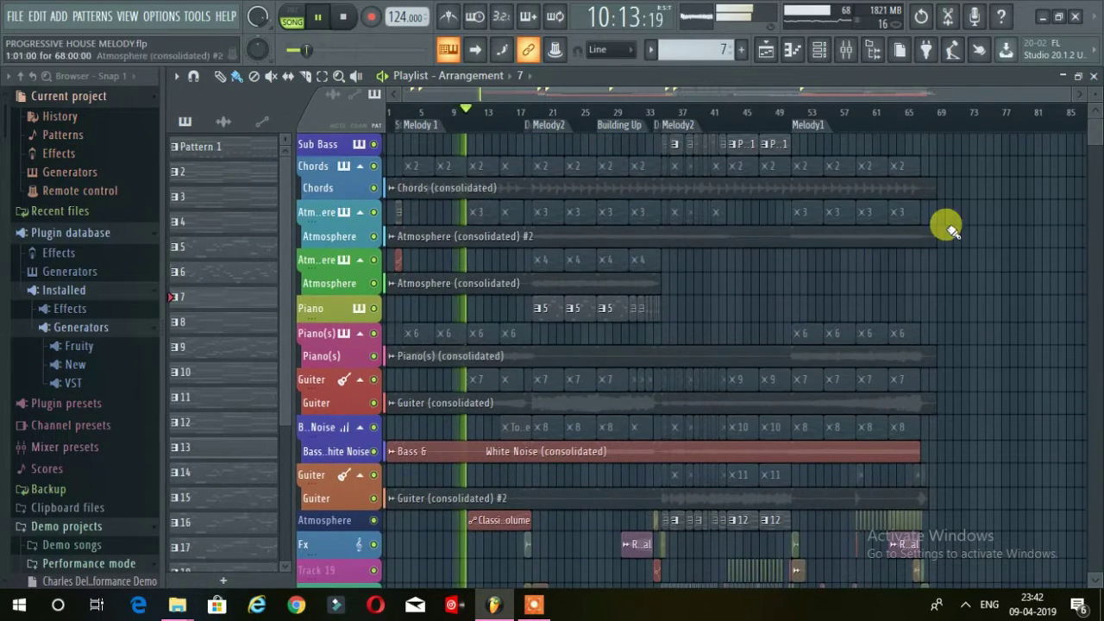
scroll(833, 250, up, 4)
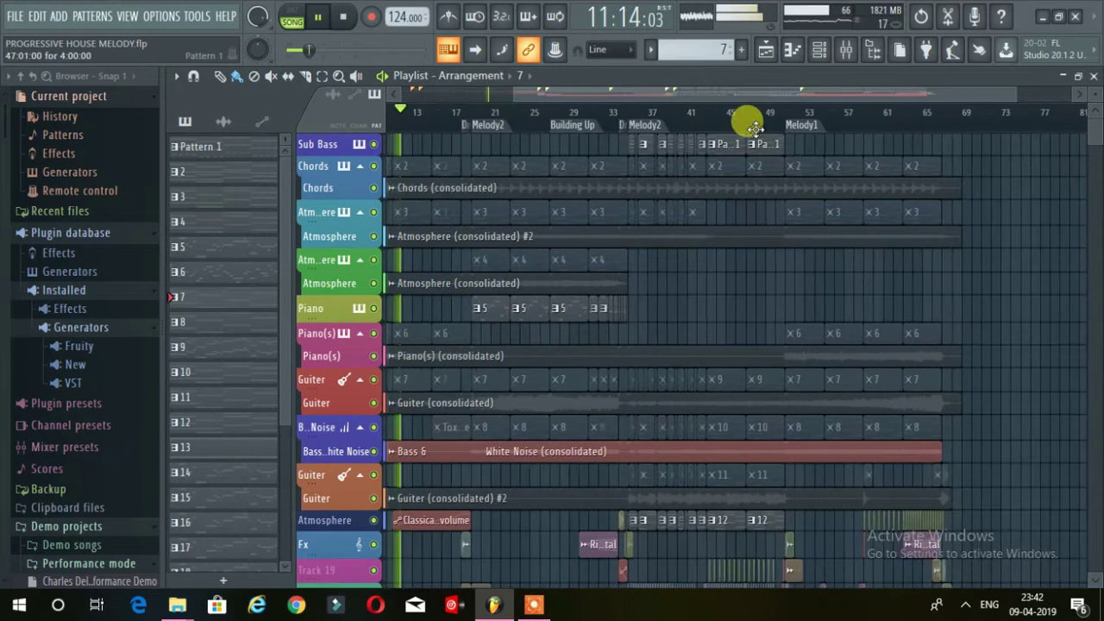
drag(705, 95, 427, 92)
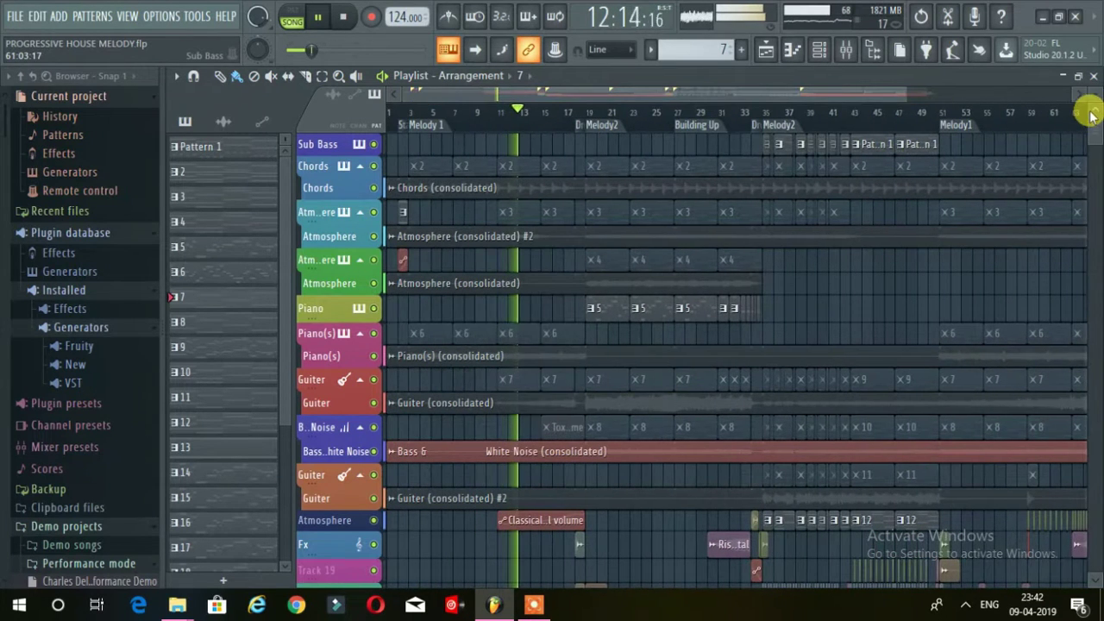
drag(1096, 91, 1096, 87)
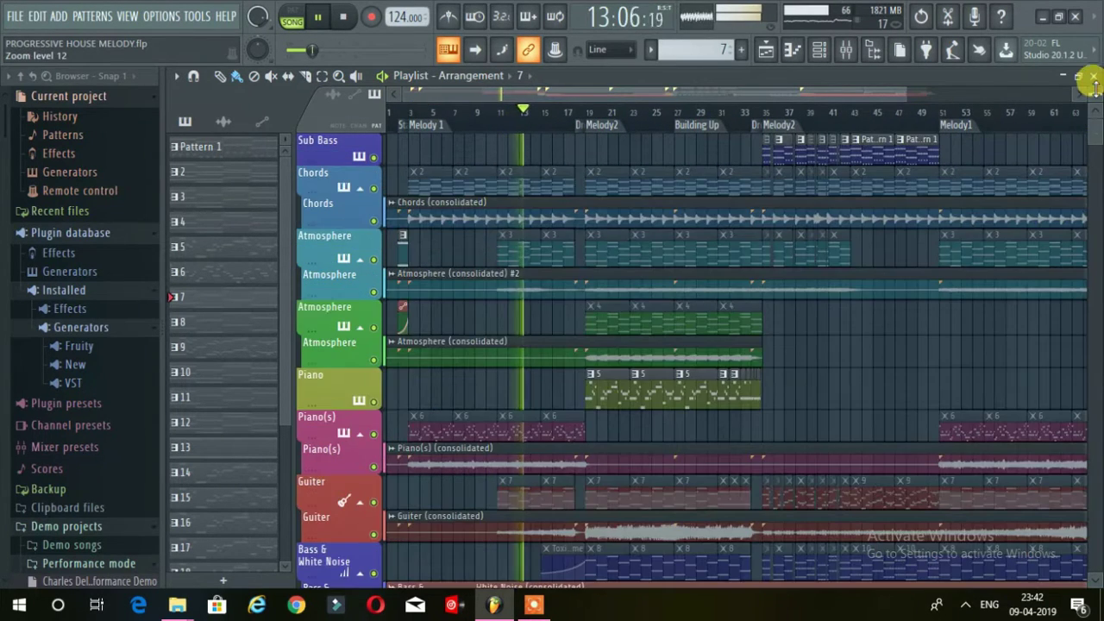
Inspect the mixer channels and levels during full-song playback and return to the playlist around the Melody2 section
click(847, 50)
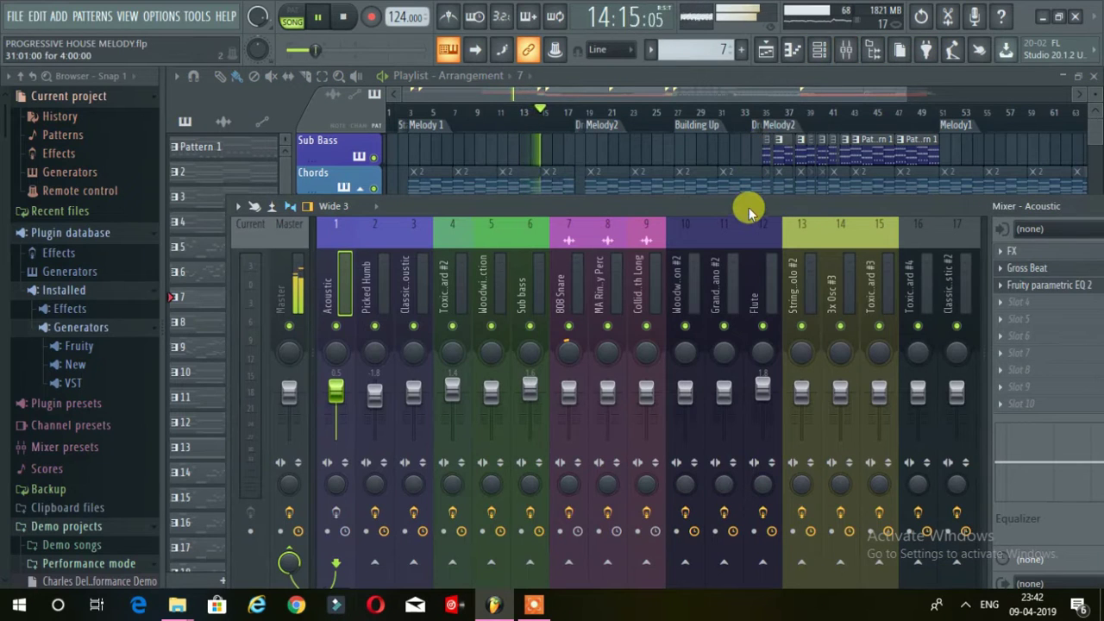
drag(751, 213, 660, 215)
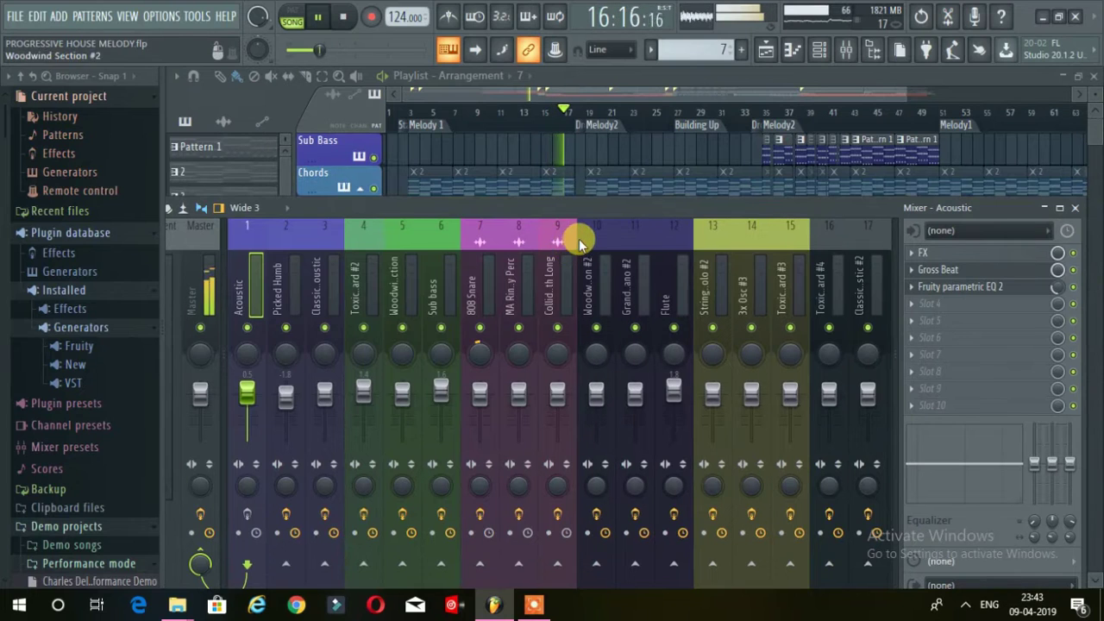
scroll(579, 239, down, 3)
scroll(579, 239, up, 3)
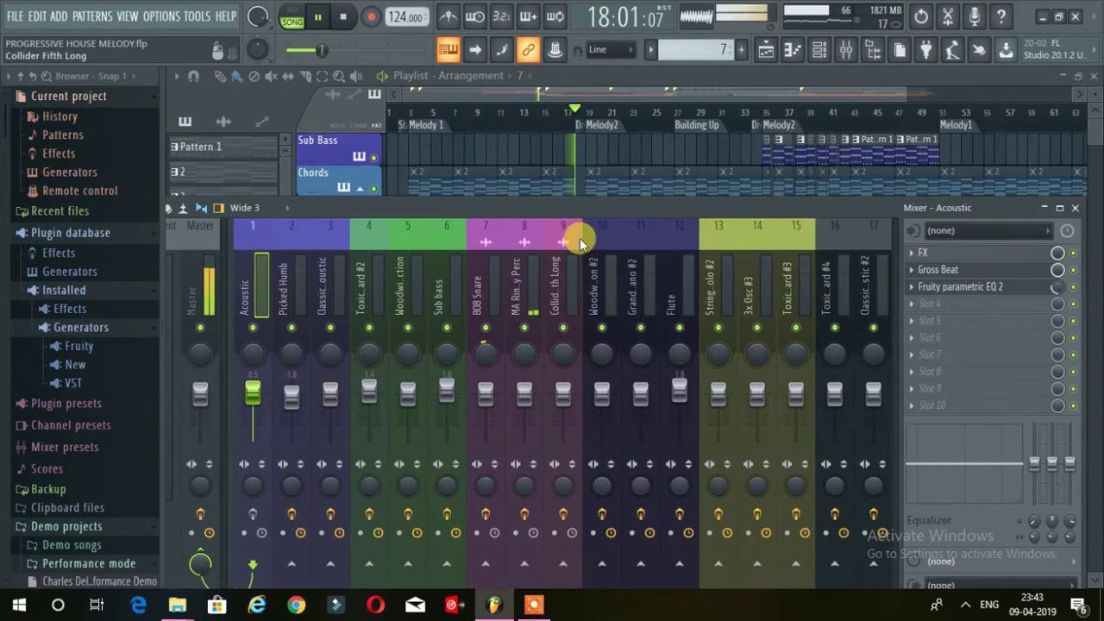
click(606, 92)
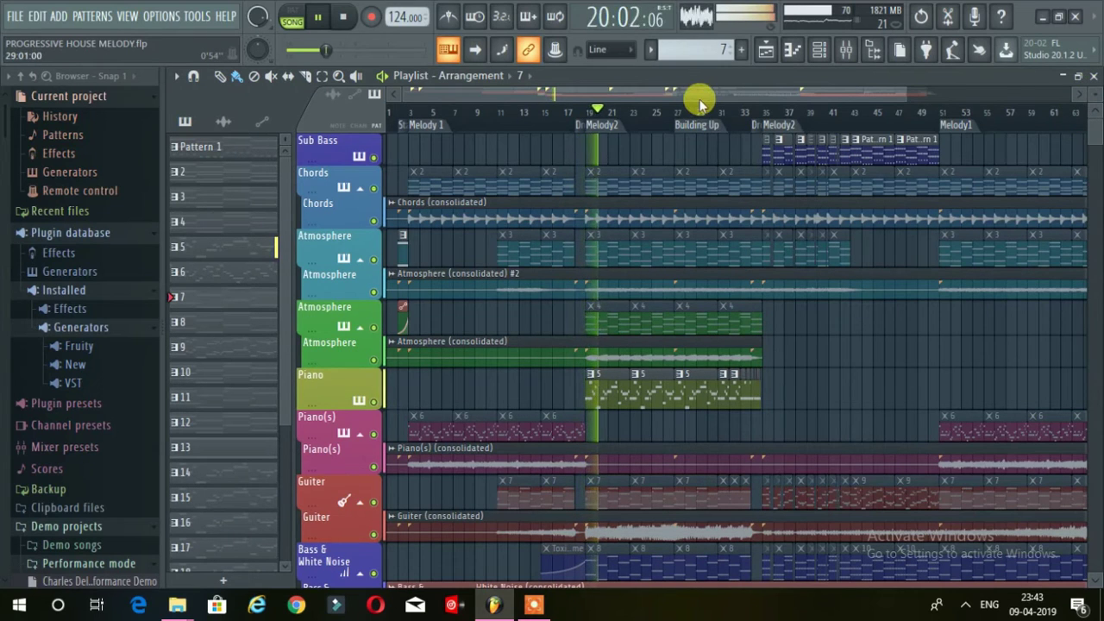
scroll(701, 102, up, 2)
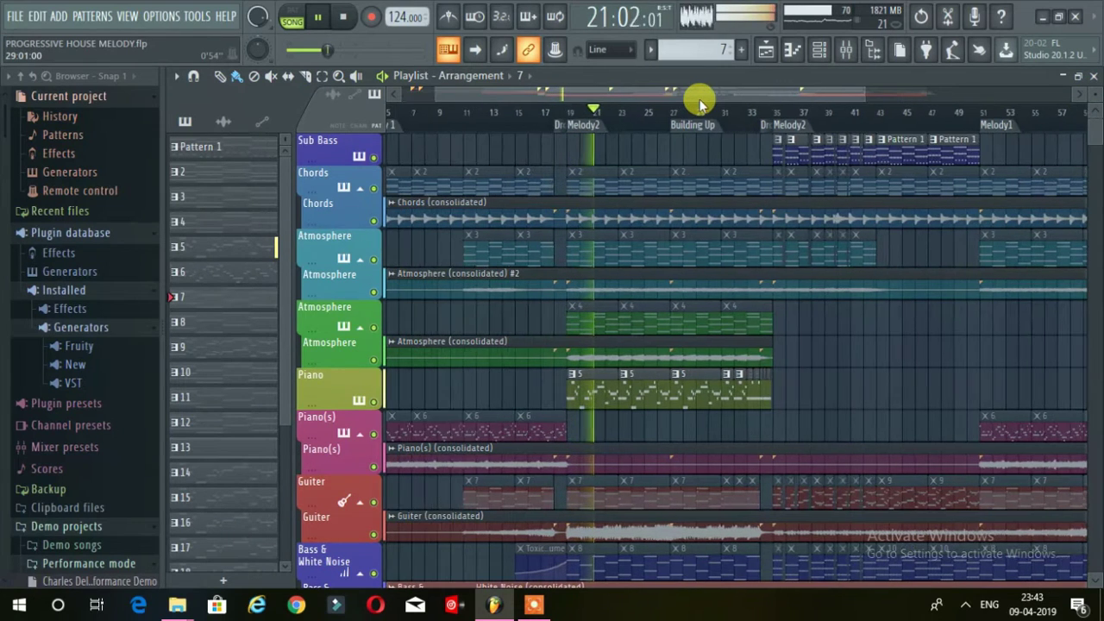
Enlarge the playlist tracks and look through them from Sub Bass to Track 26 as the song plays from Melody2 into Building Up
drag(1090, 117, 1094, 96)
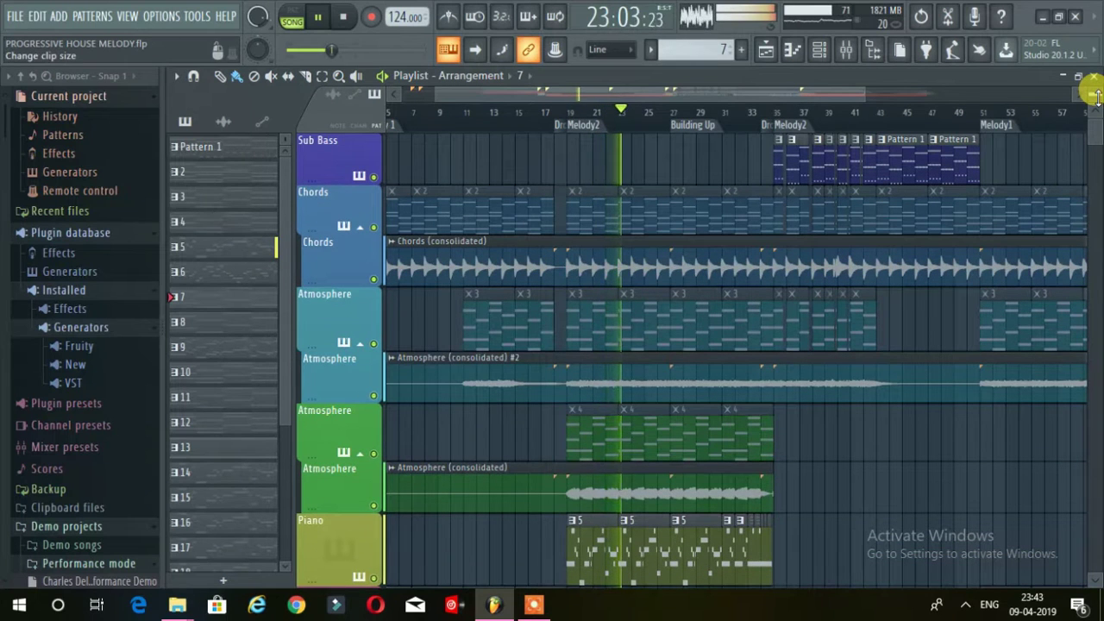
scroll(1094, 97, down, 8)
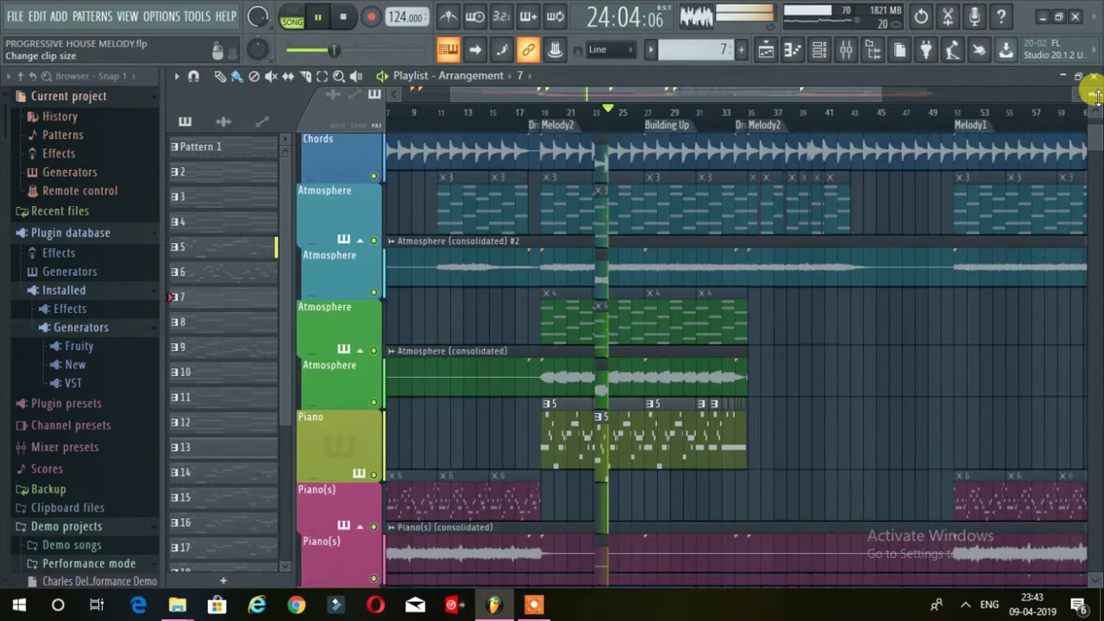
scroll(1095, 96, down, 6)
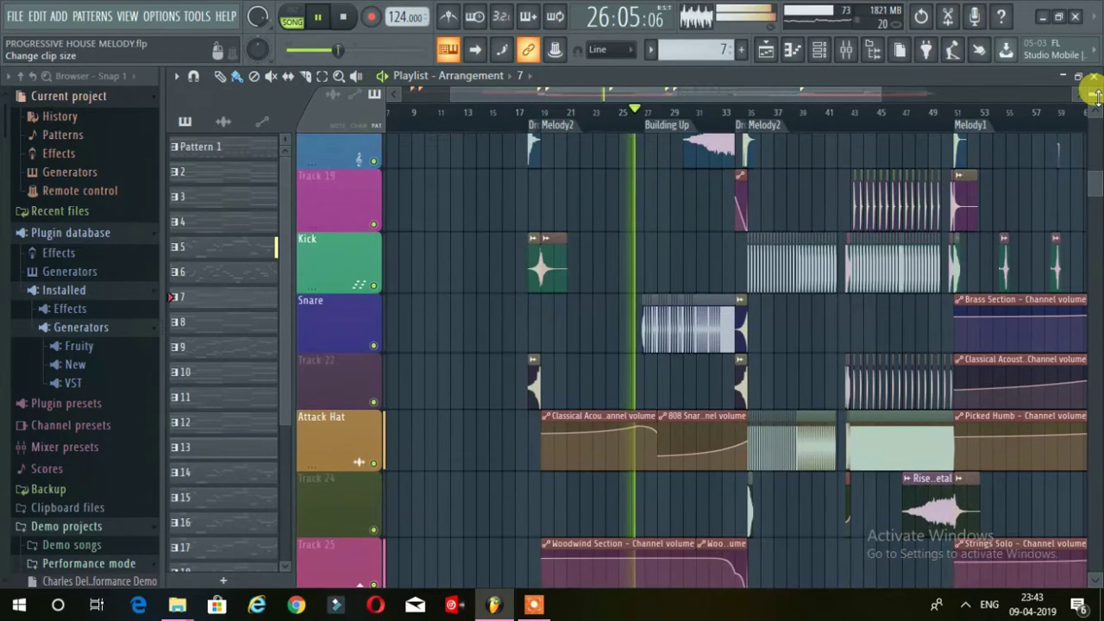
scroll(1093, 95, down, 1)
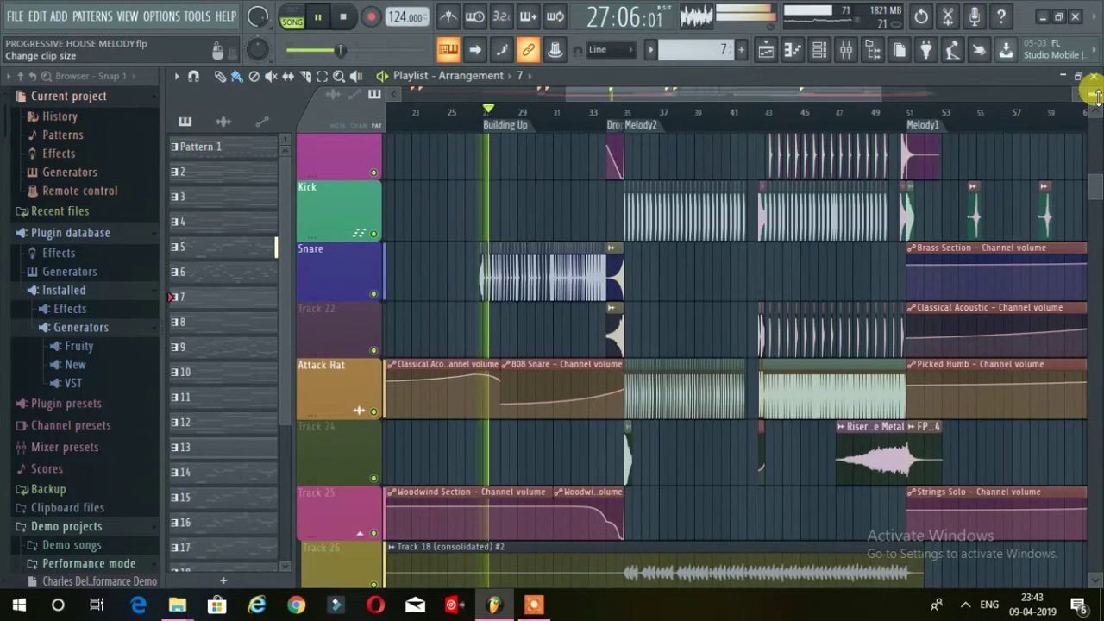
scroll(1094, 95, up, 3)
scroll(1094, 94, up, 8)
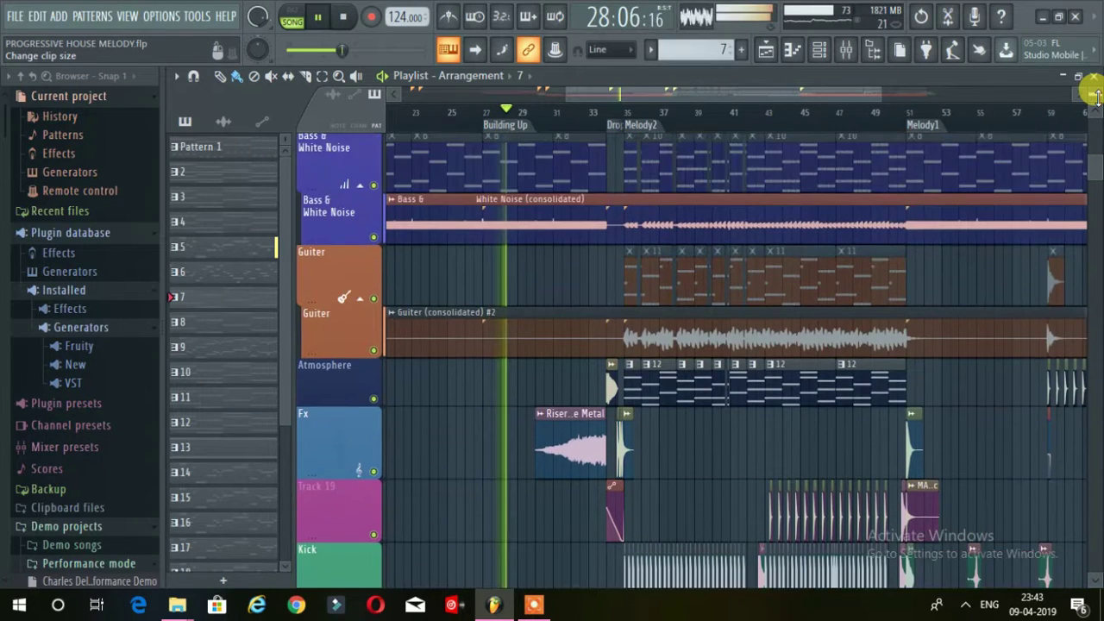
scroll(1094, 95, up, 8)
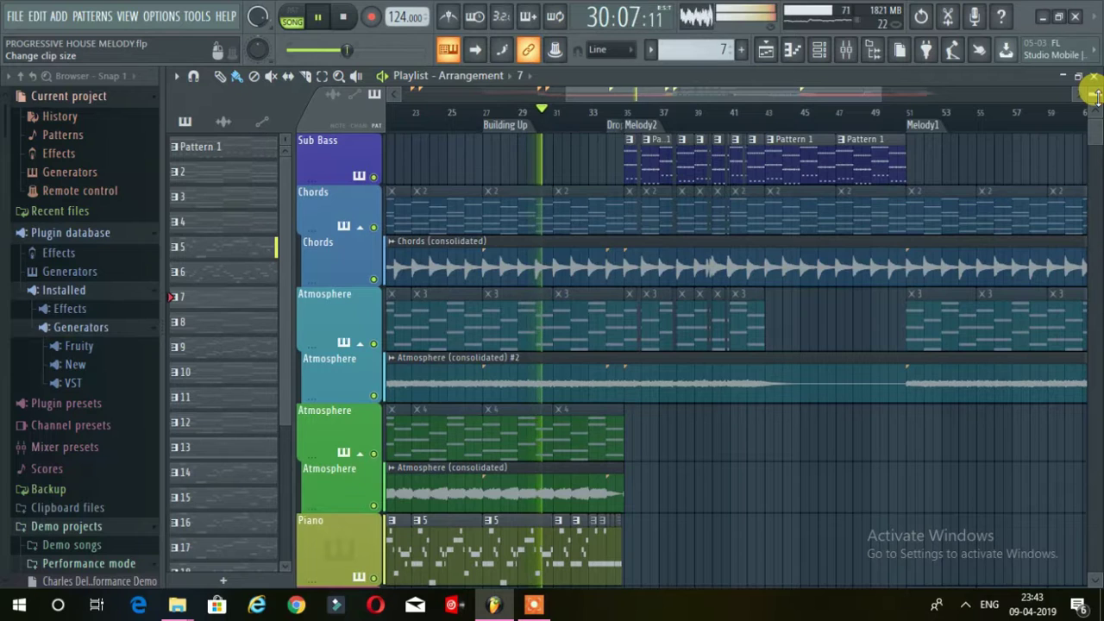
Shrink the playlist tracks during playback and enlarge them again to zoom level 24 at the closing Melody1 section
scroll(1093, 95, down, 3)
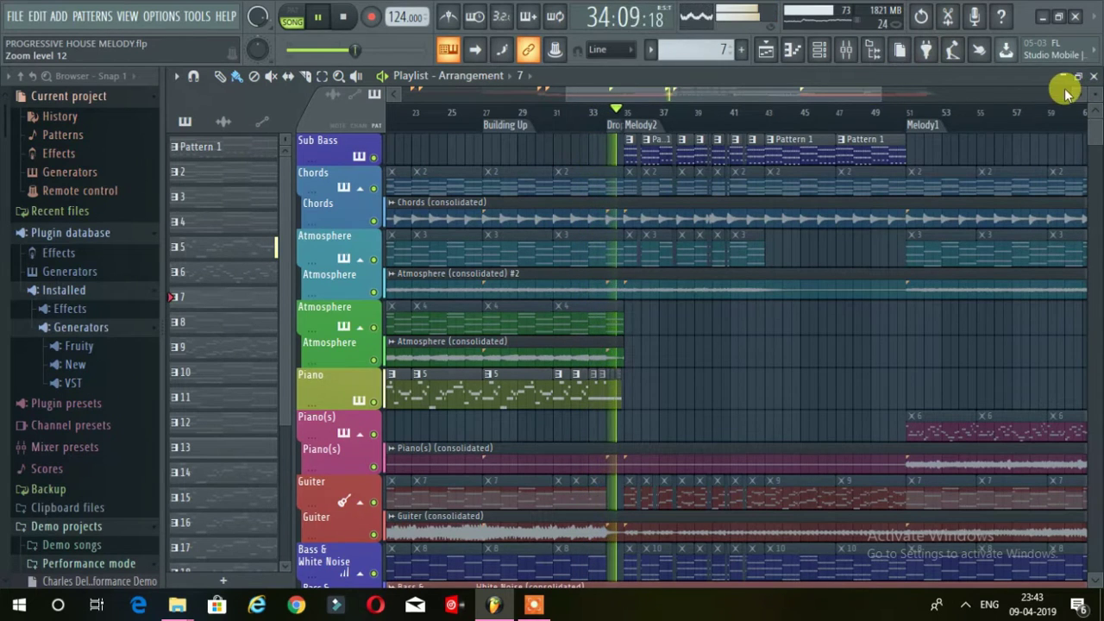
scroll(1095, 87, down, 3)
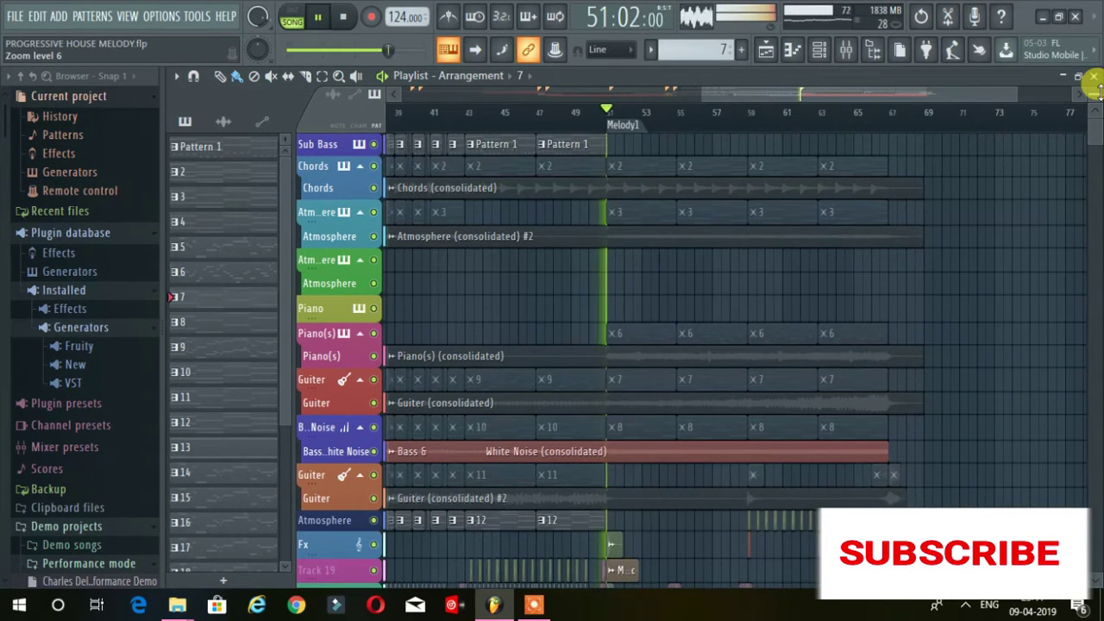
scroll(1096, 89, up, 3)
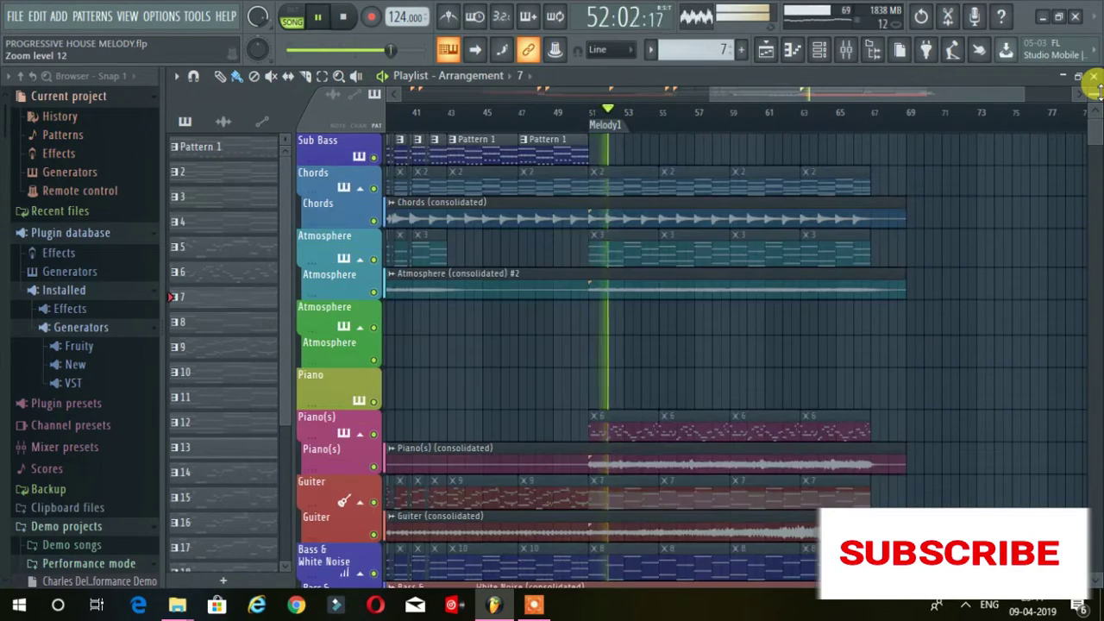
scroll(1097, 90, up, 3)
scroll(1097, 90, up, 3)
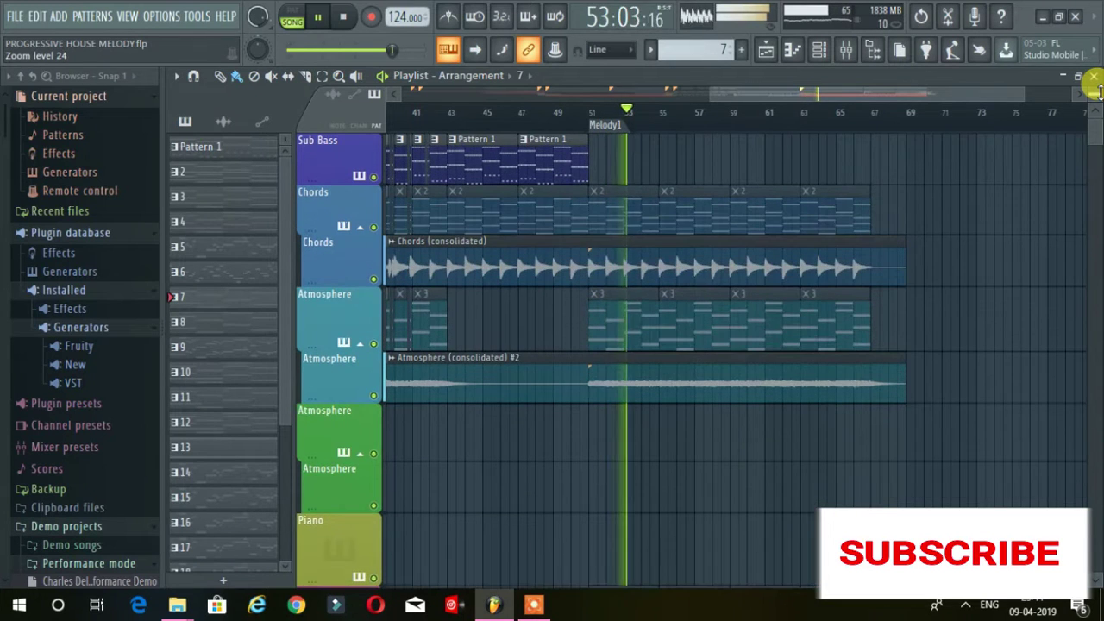
Look through the tracks of the closing Melody1 section down to Track 30 during playback and return to Sub Bass
scroll(872, 209, down, 4)
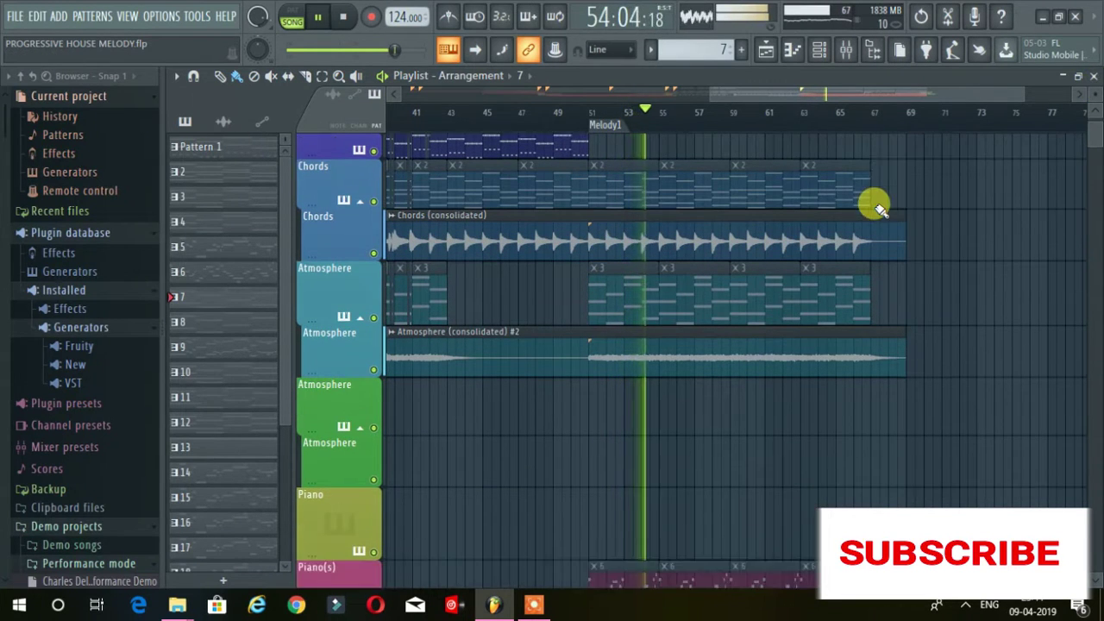
scroll(875, 207, down, 12)
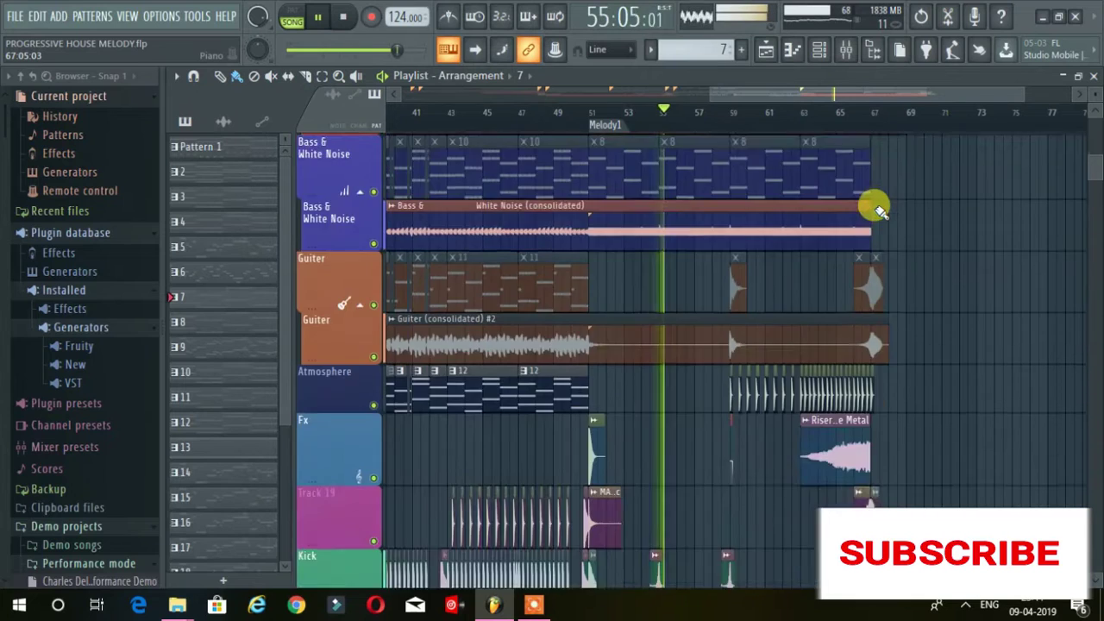
scroll(875, 210, down, 8)
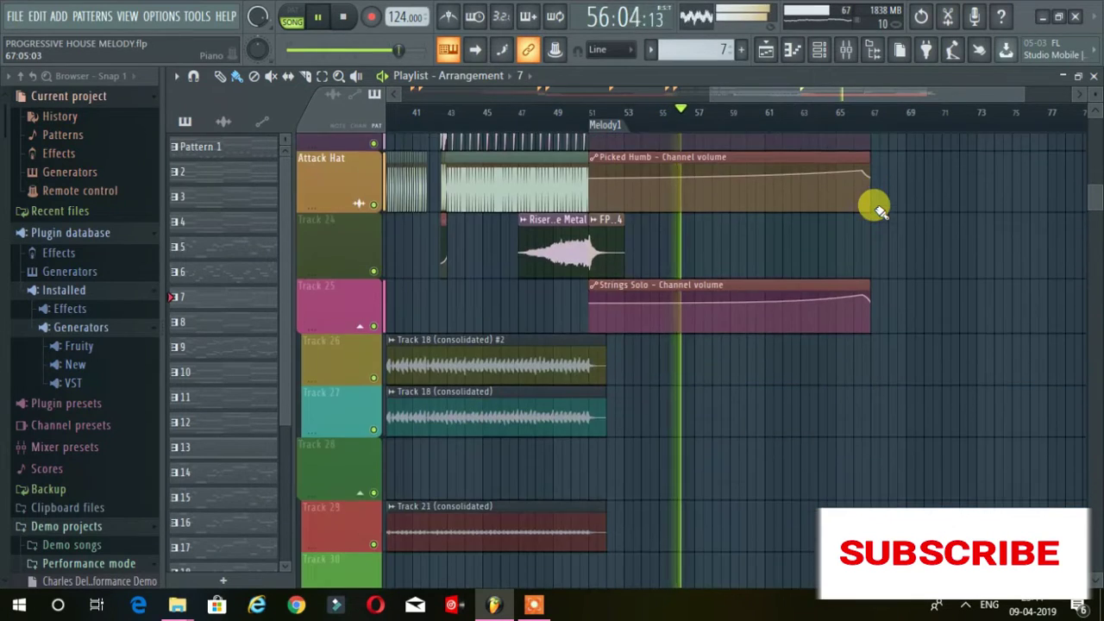
scroll(877, 210, up, 3)
scroll(878, 210, up, 15)
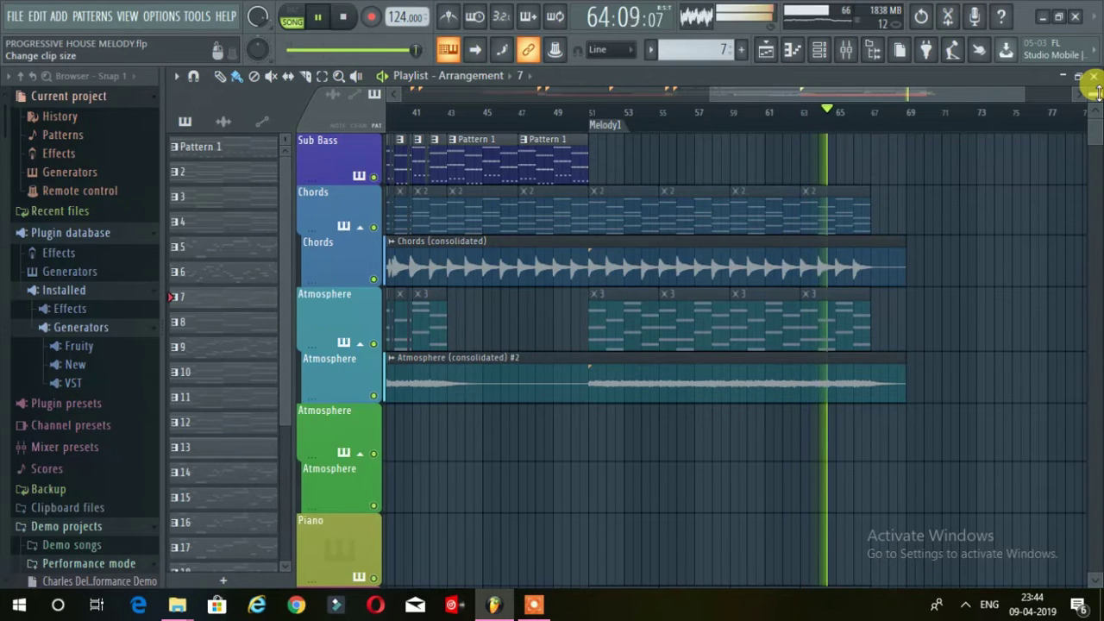
Reduce the playlist track height to zoom level 0 and show the whole arrangement from the first bar to past its end
scroll(1097, 89, down, 3)
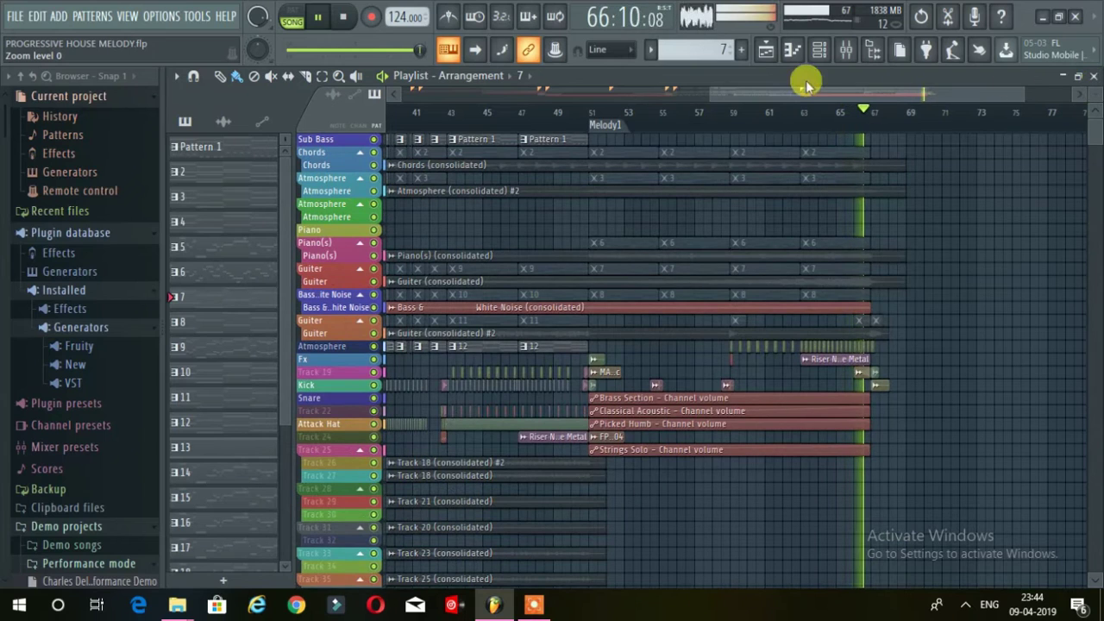
click(701, 92)
drag(642, 93, 546, 91)
drag(725, 90, 1055, 91)
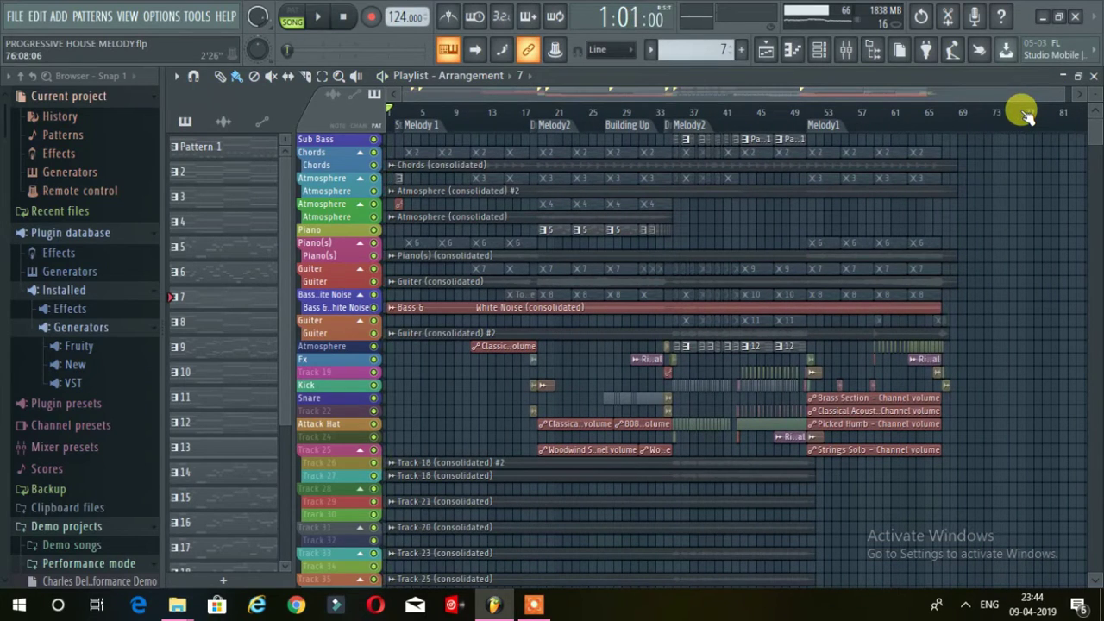